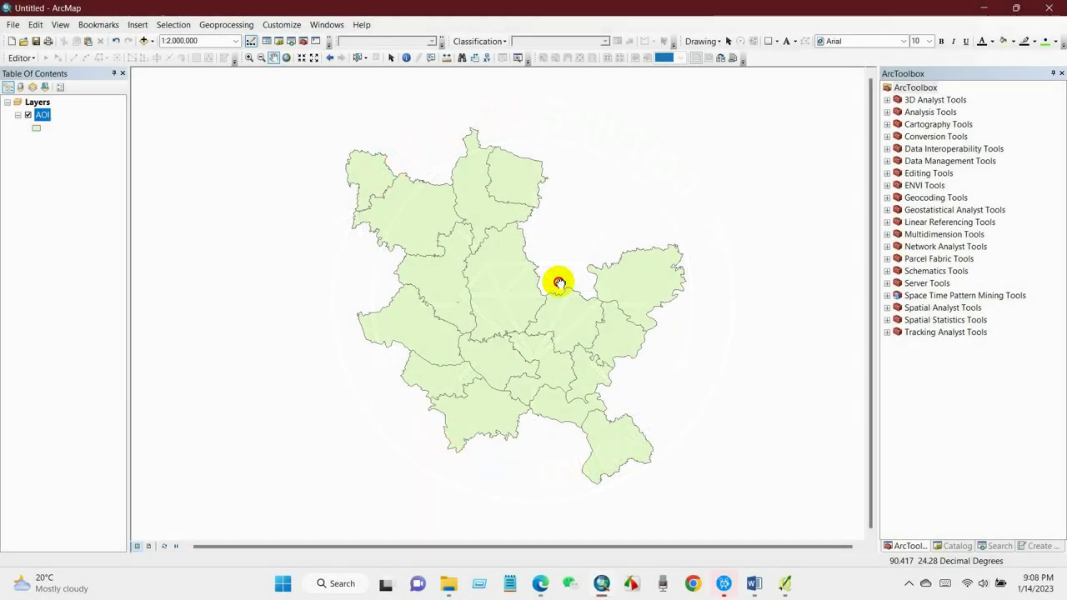
In ArcToolbox, expand Data Management Tools > Features and select the Feature To Point tool
{"action": "left_click_drag", "start_coordinate": [551, 304], "coordinate": [558, 281]}
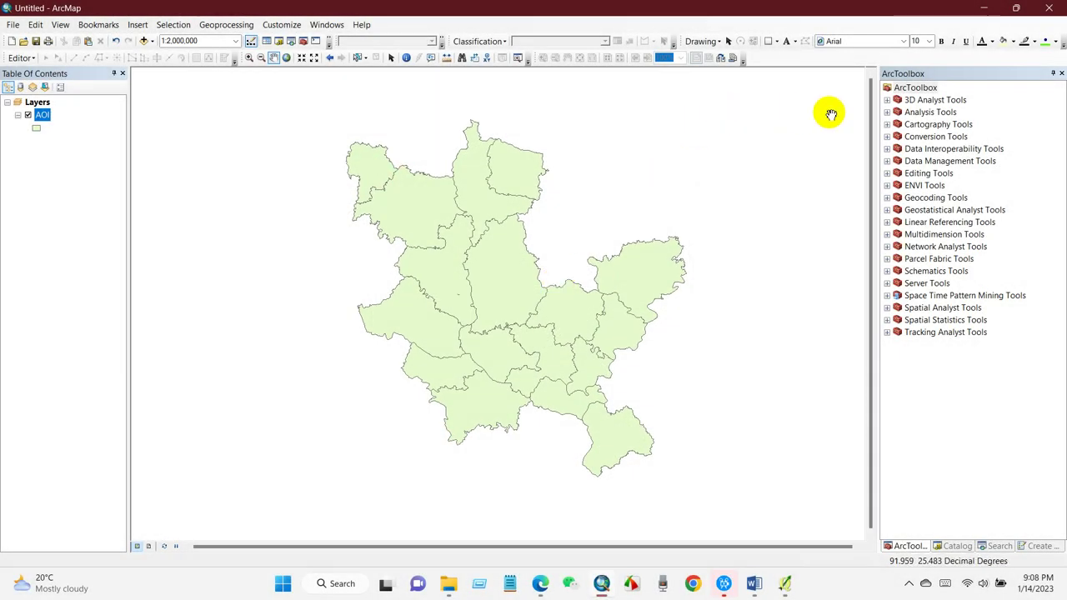
{"action": "left_click", "coordinate": [908, 89]}
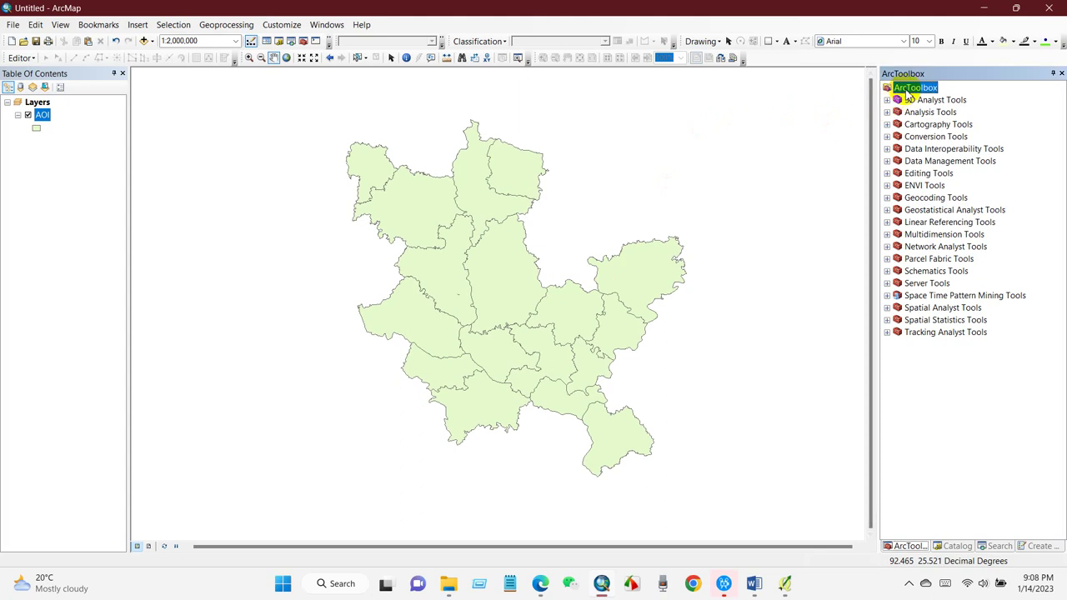
{"action": "left_click", "coordinate": [934, 164]}
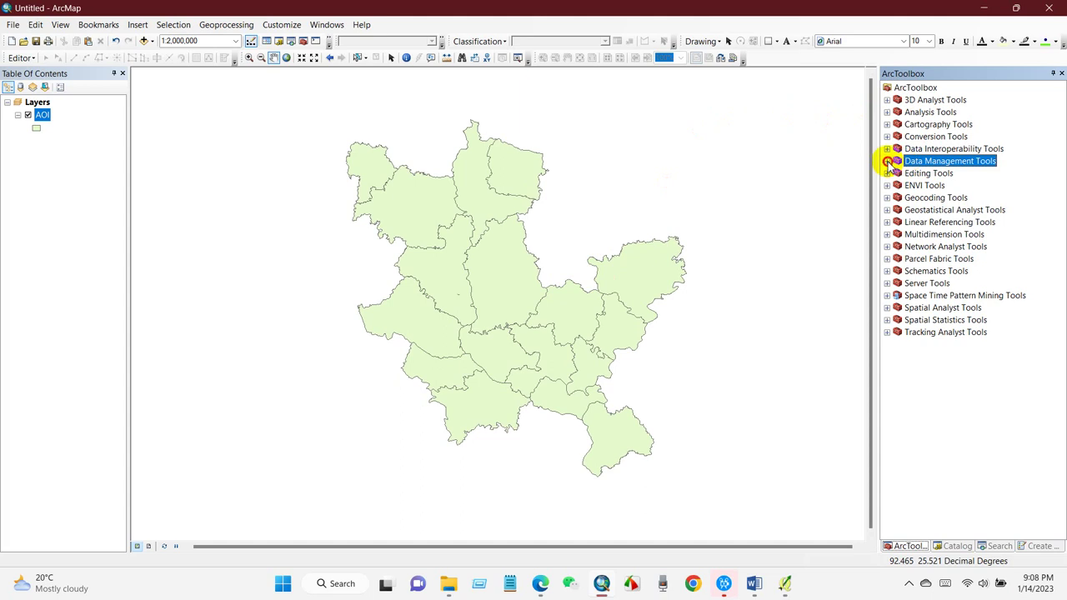
{"action": "left_click", "coordinate": [888, 162]}
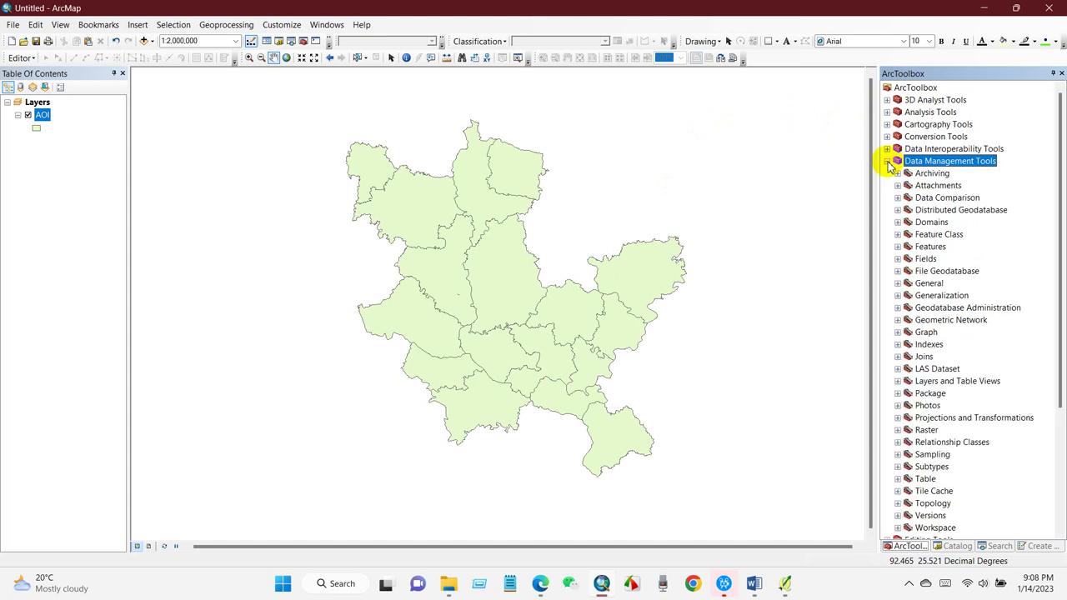
{"action": "left_click", "coordinate": [937, 247]}
{"action": "left_click", "coordinate": [899, 247]}
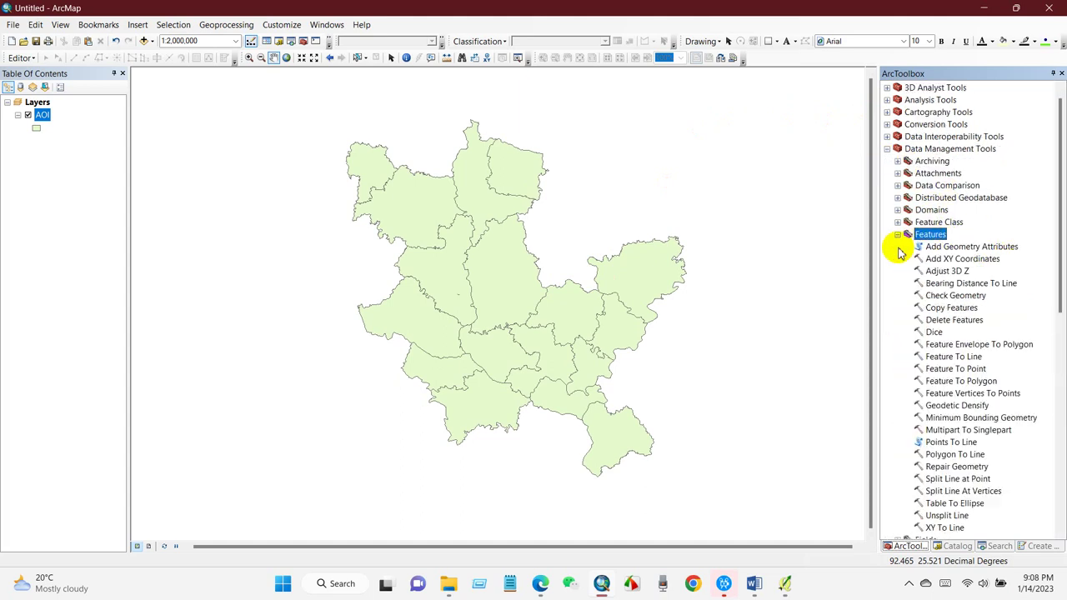
{"action": "left_click", "coordinate": [941, 369]}
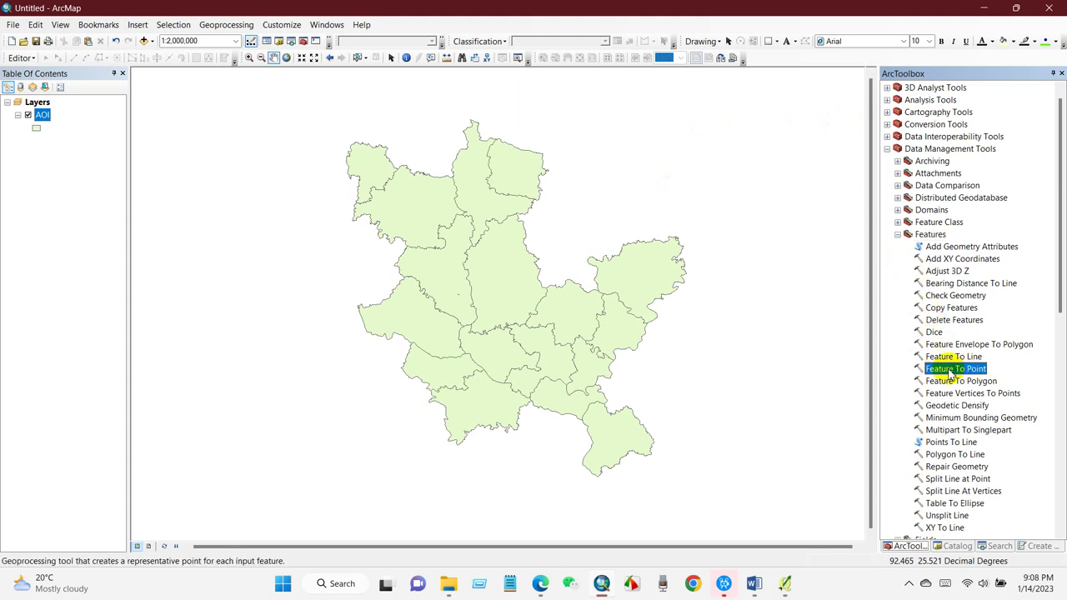
Open Feature To Point with AOI as Input Features and browse for the output location
{"action": "double_click", "coordinate": [951, 372]}
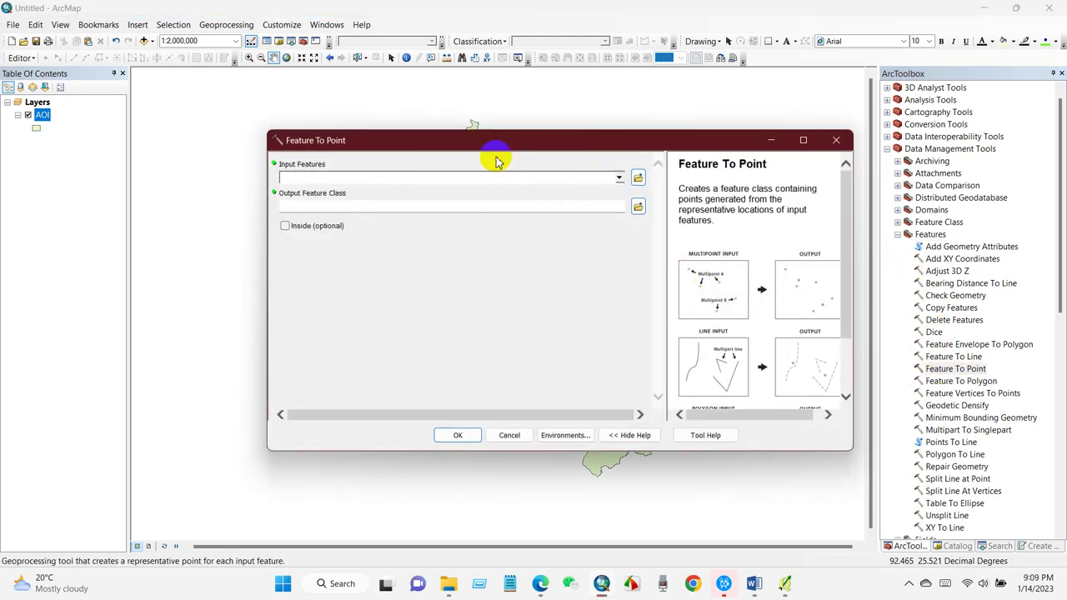
{"action": "left_click_drag", "start_coordinate": [472, 150], "coordinate": [496, 184]}
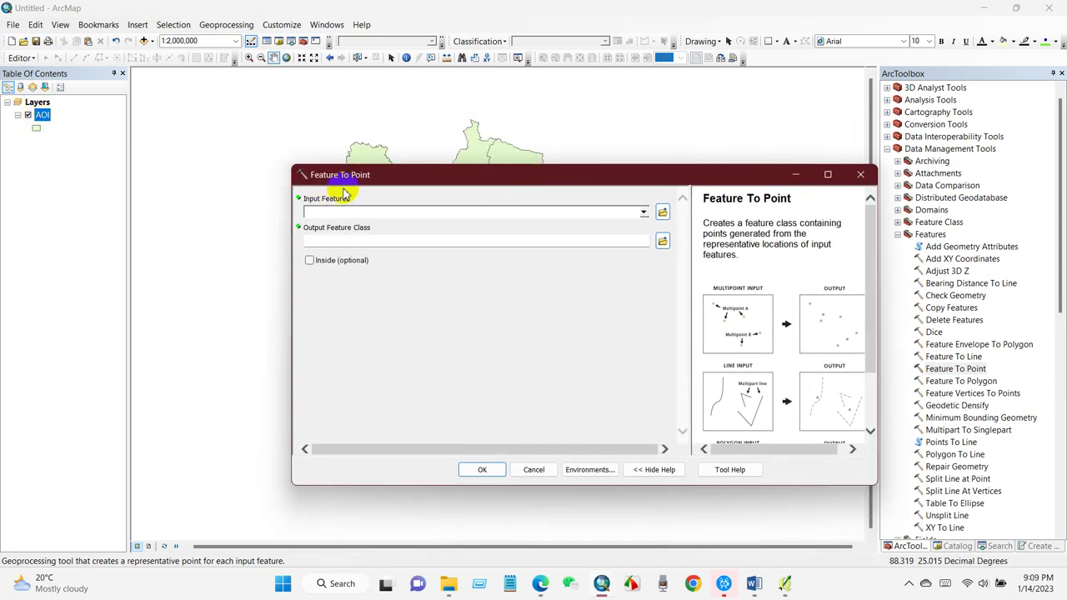
{"action": "left_click", "coordinate": [645, 213]}
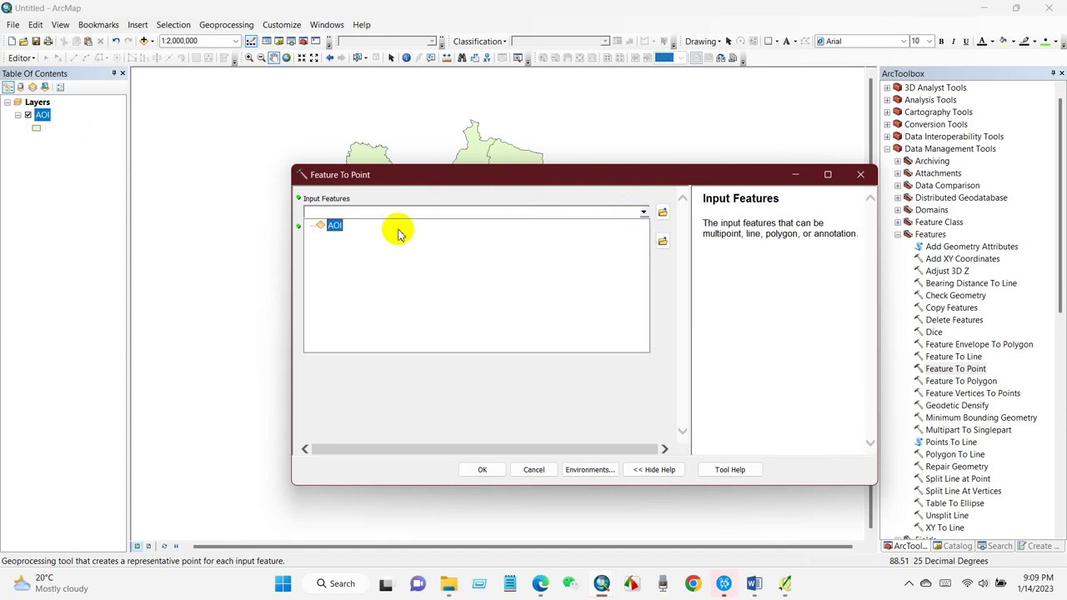
{"action": "left_click", "coordinate": [318, 229]}
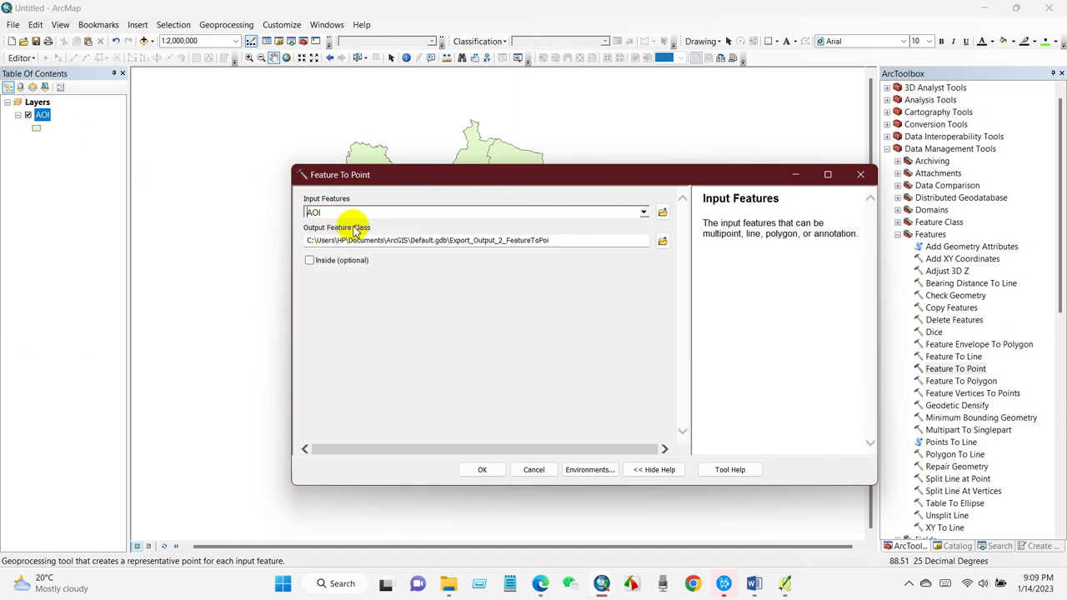
{"action": "left_click", "coordinate": [662, 241]}
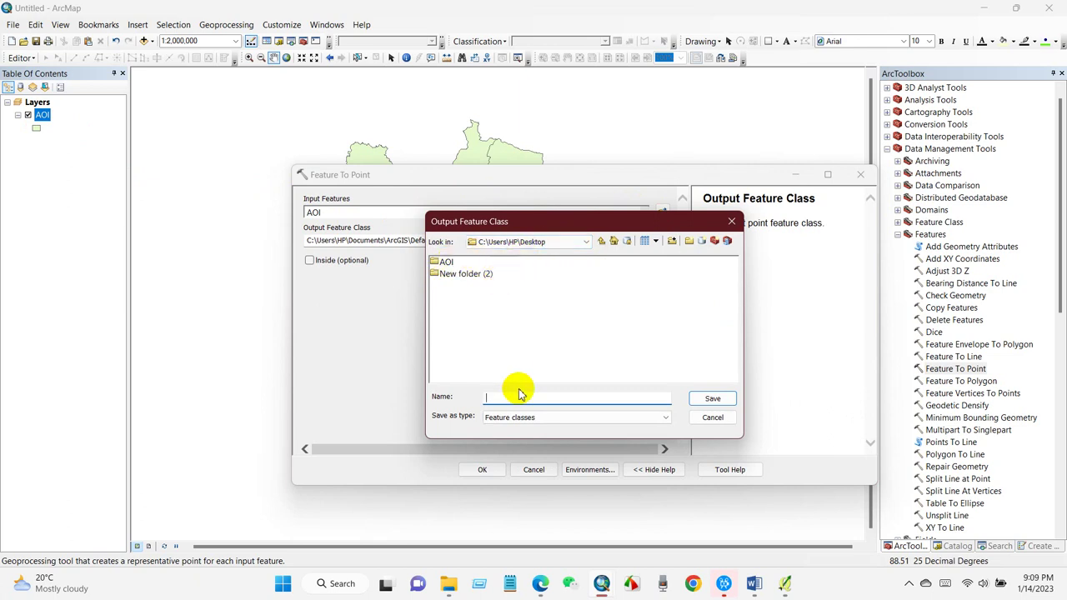
Create a new 'Center point' folder on the Desktop and go into it
{"action": "left_click", "coordinate": [689, 241]}
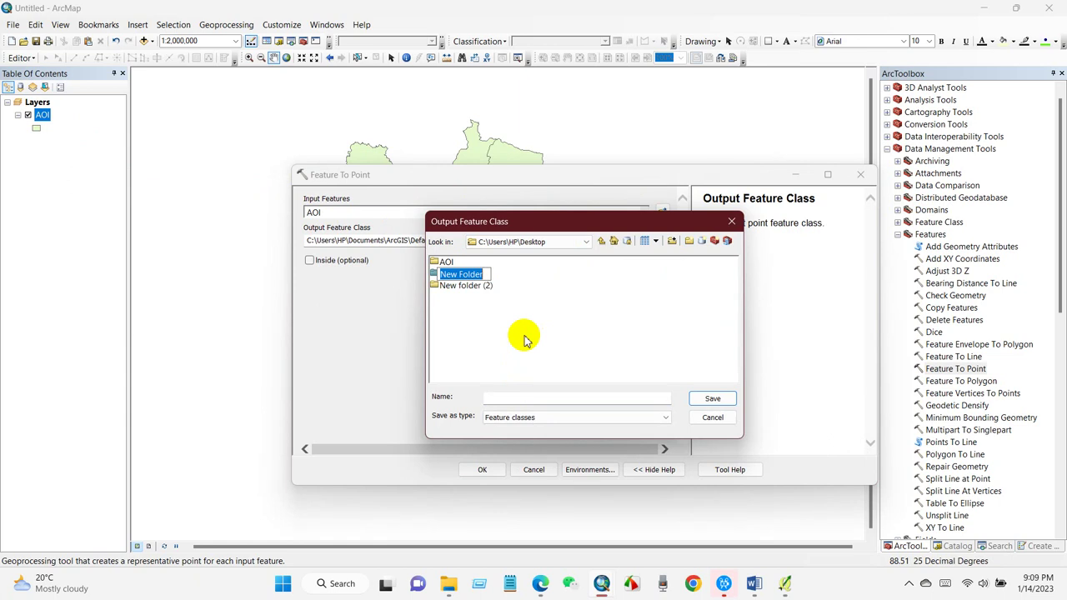
{"action": "type", "text": "Center point"}
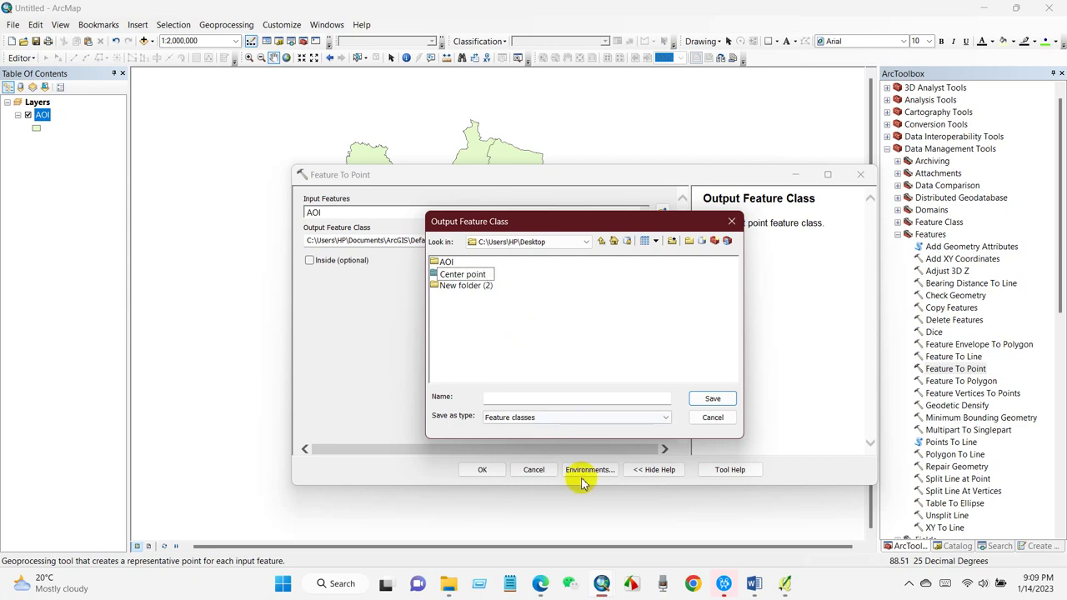
{"action": "left_click", "coordinate": [467, 332]}
{"action": "double_click", "coordinate": [464, 274]}
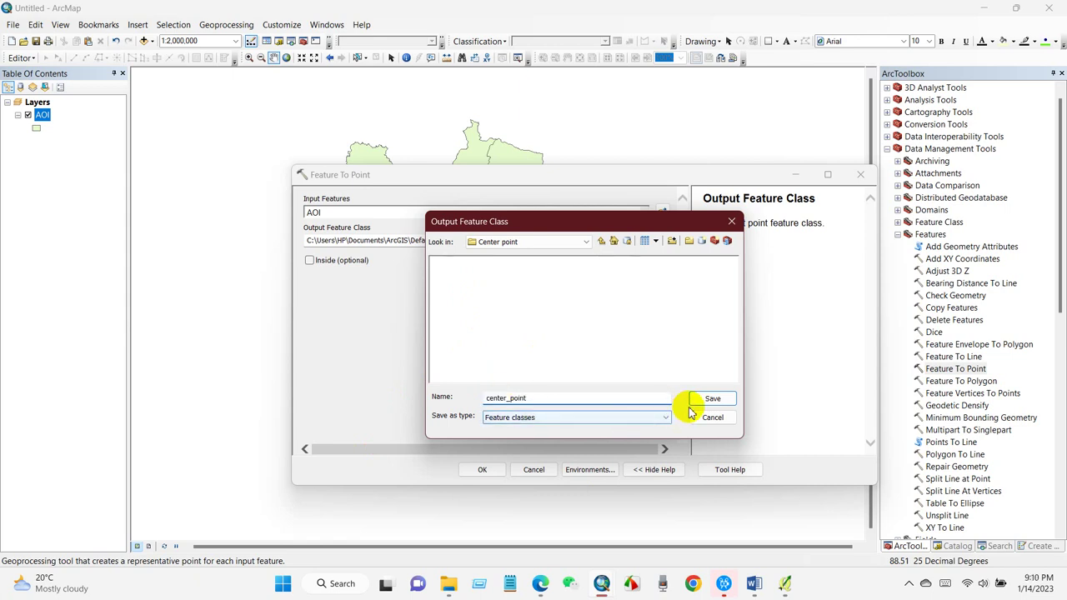
Save the output there as feature class center_point and run Feature To Point
{"action": "left_click", "coordinate": [666, 417]}
{"action": "left_click", "coordinate": [667, 417]}
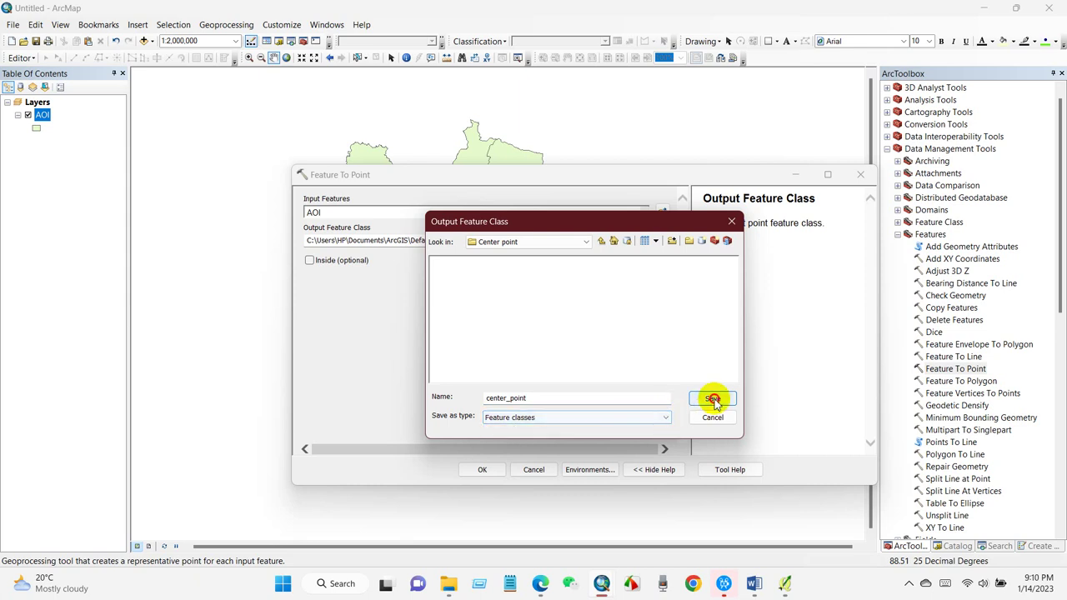
{"action": "left_click", "coordinate": [713, 398]}
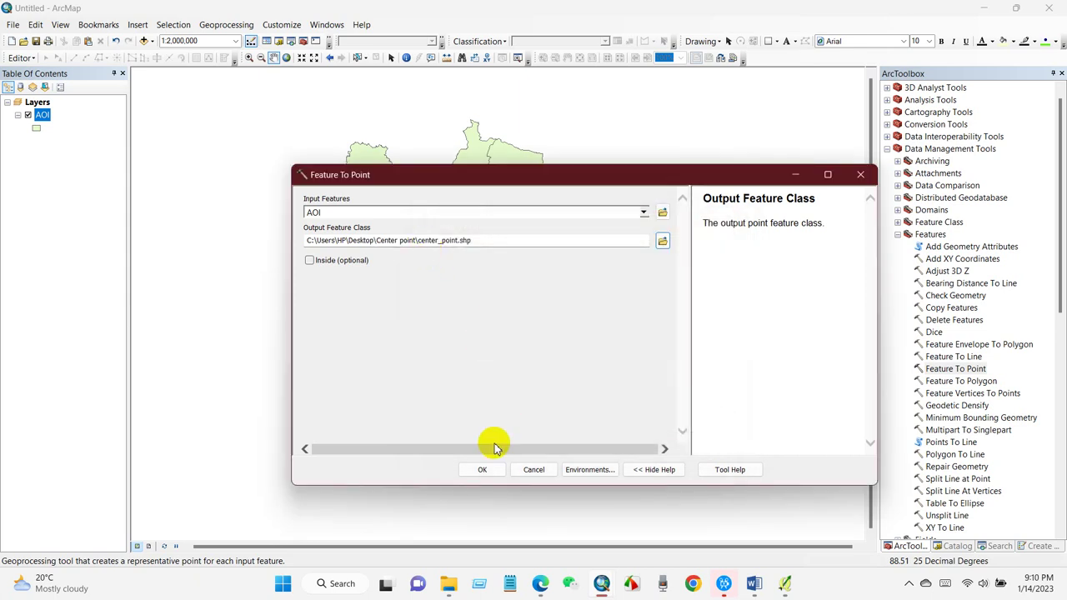
{"action": "left_click", "coordinate": [484, 469]}
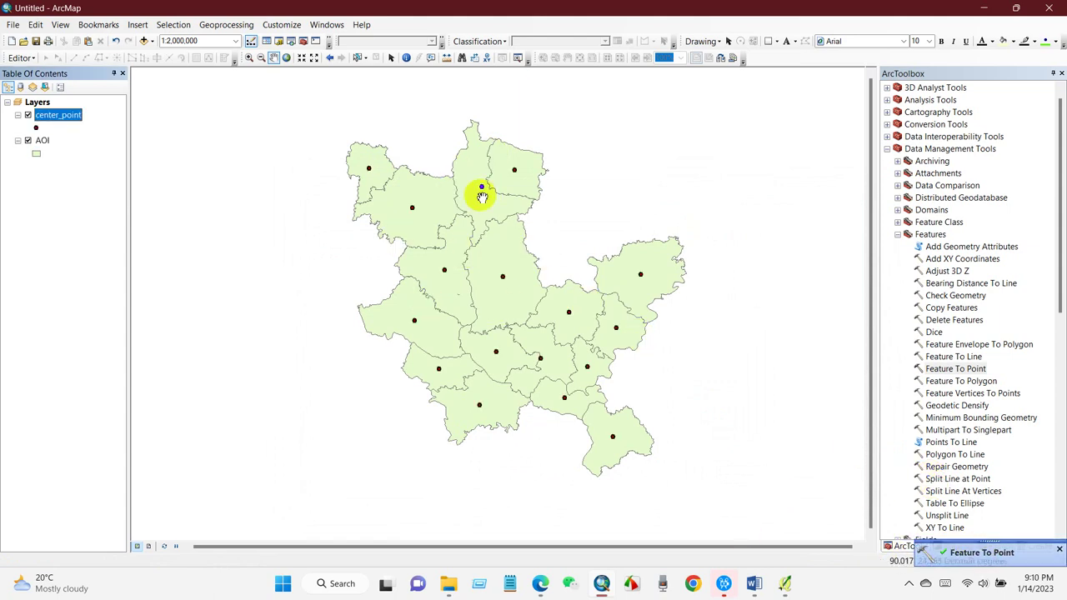
{"action": "left_click", "coordinate": [36, 156]}
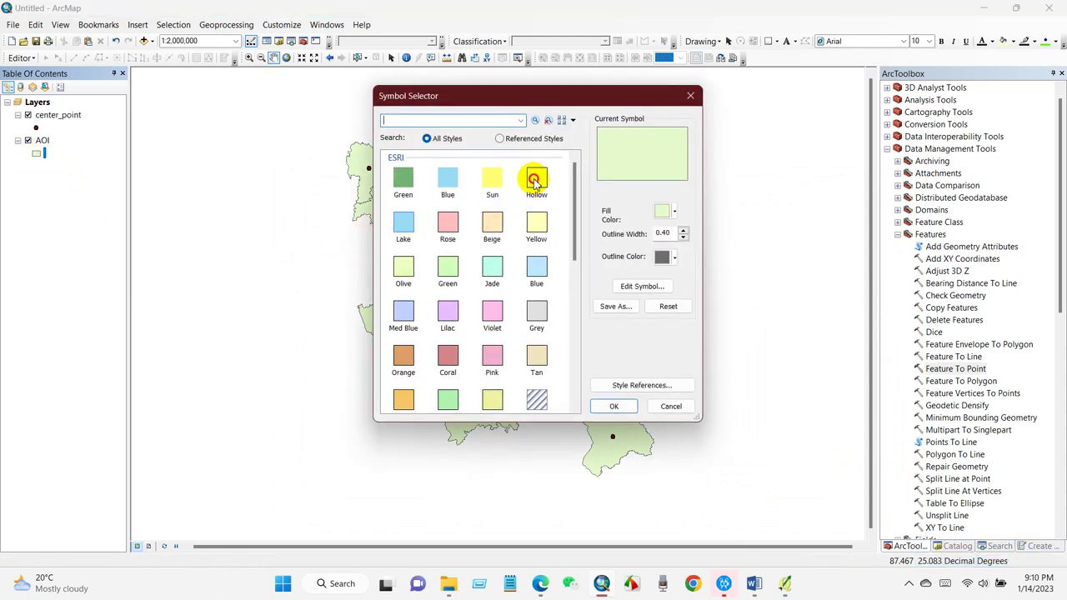
Make the AOI districts Hollow and give center_point a red Circle 3 symbol
{"action": "double_click", "coordinate": [534, 180]}
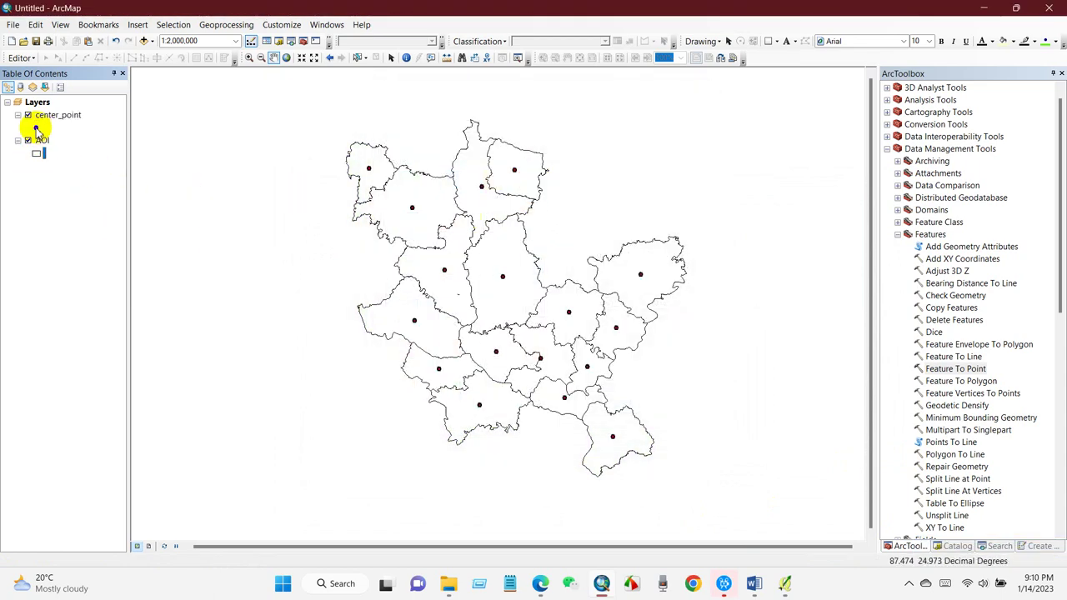
{"action": "left_click", "coordinate": [36, 130]}
{"action": "left_click", "coordinate": [492, 310]}
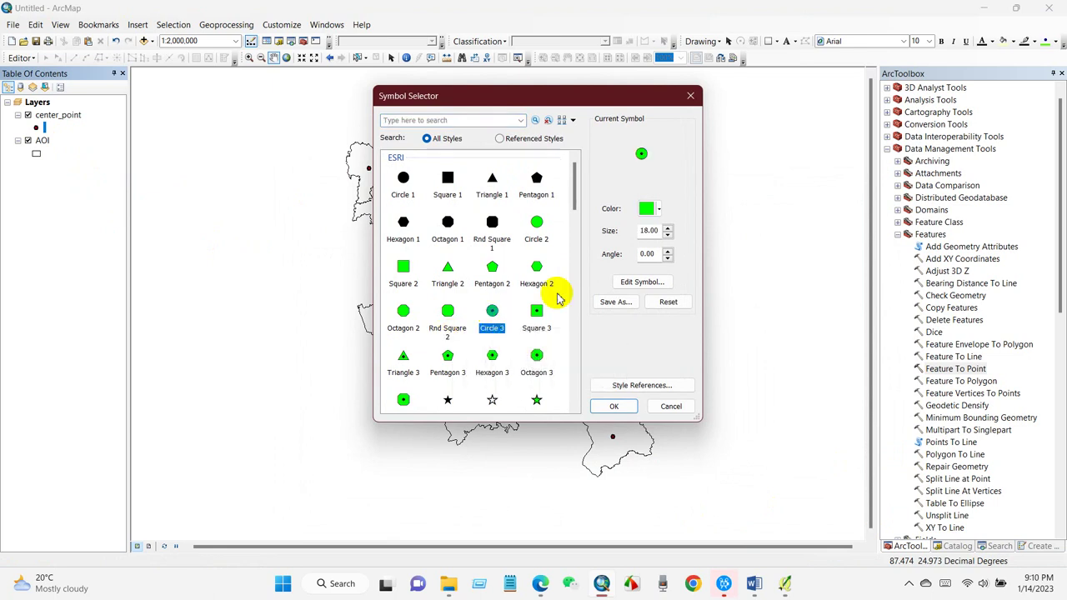
{"action": "left_click", "coordinate": [652, 208]}
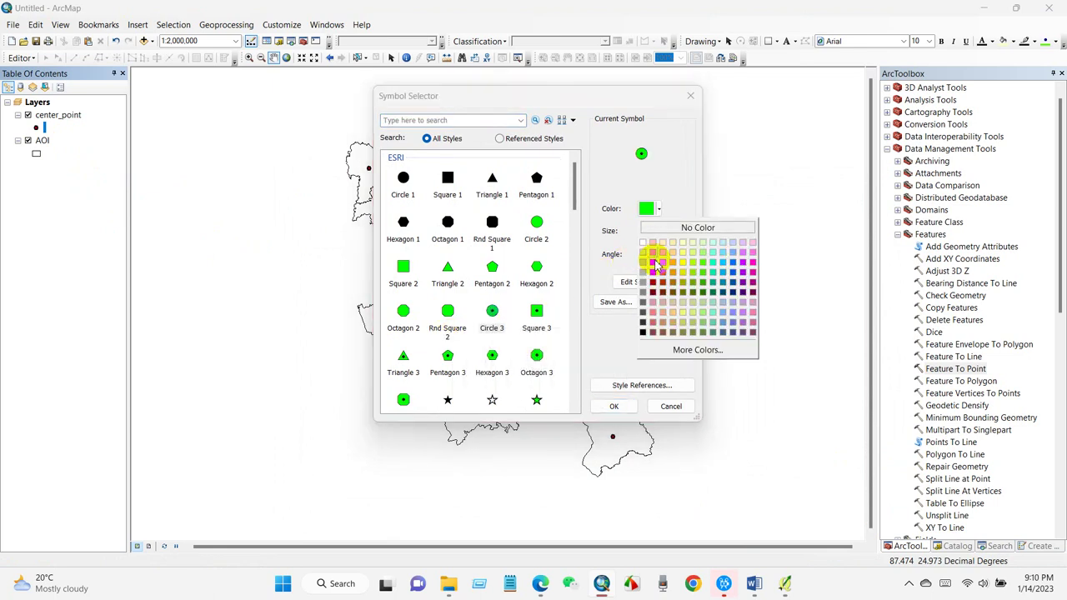
{"action": "left_click", "coordinate": [654, 263]}
{"action": "left_click", "coordinate": [614, 406]}
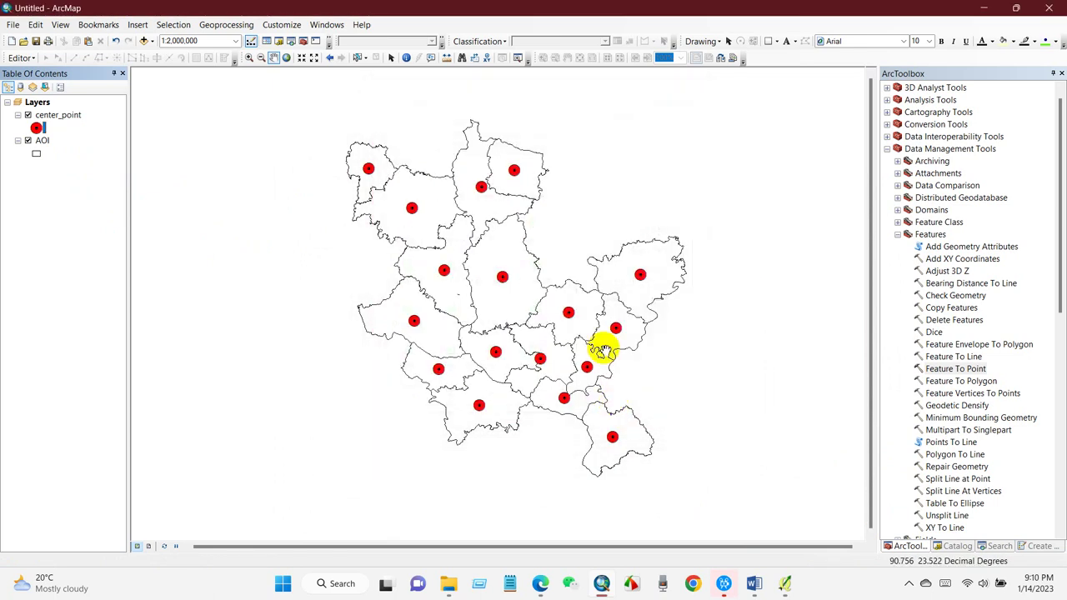
Set the AOI outline width to 1 and apply size 12 to the red points
{"action": "left_click", "coordinate": [36, 154]}
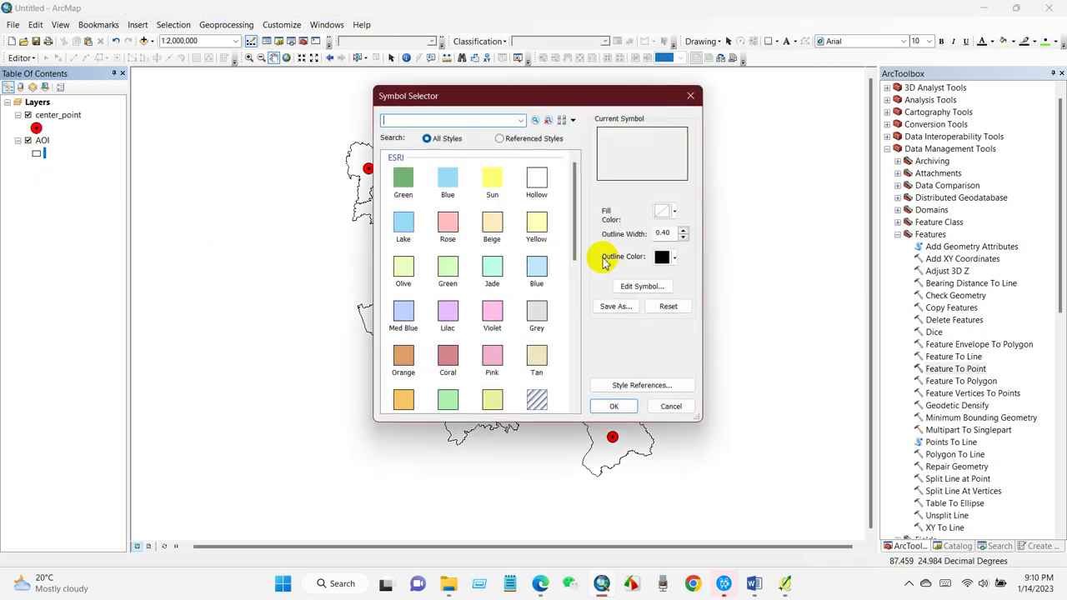
{"action": "double_click", "coordinate": [661, 234]}
{"action": "type", "text": "1"}
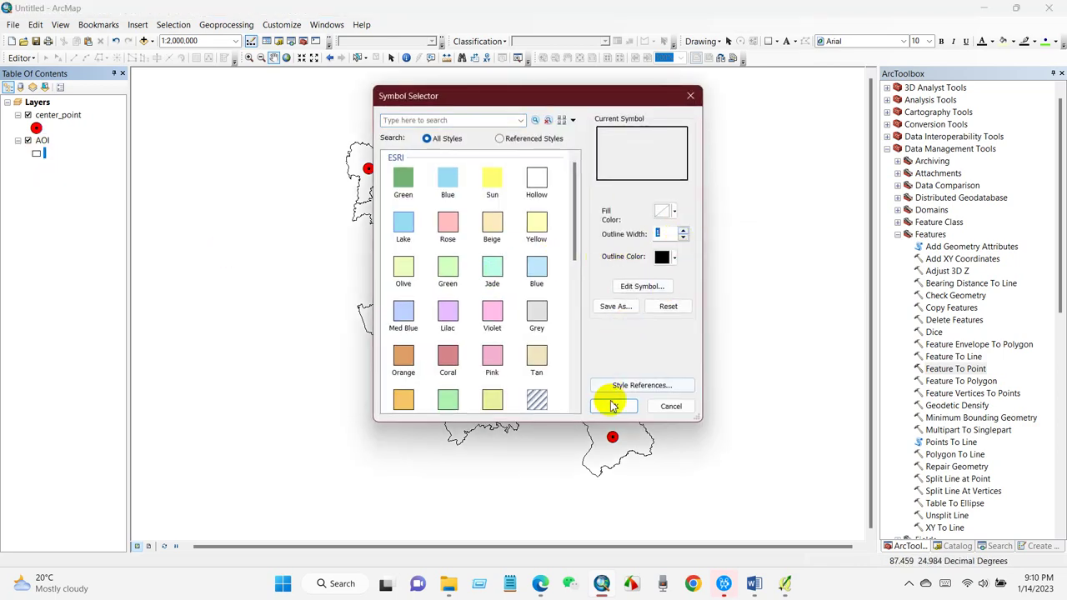
{"action": "left_click", "coordinate": [613, 406]}
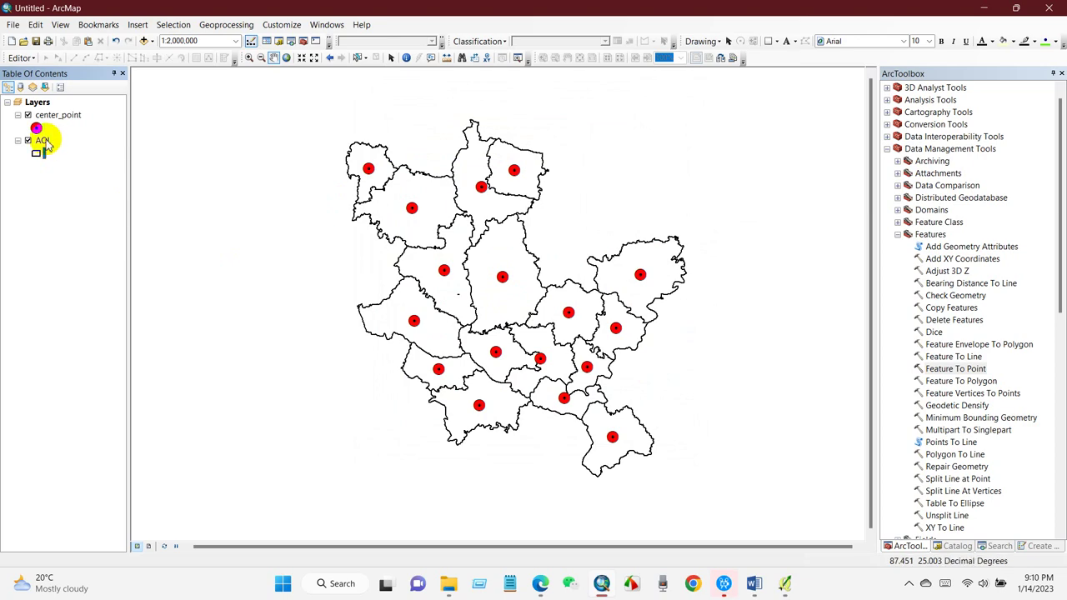
{"action": "left_click", "coordinate": [37, 129]}
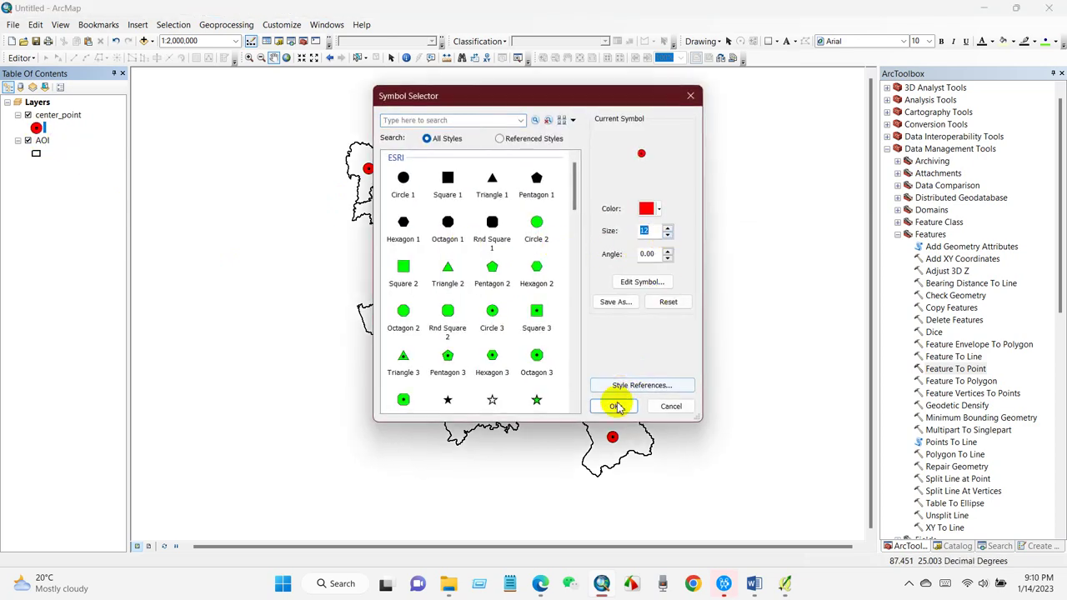
{"action": "left_click", "coordinate": [614, 406]}
{"action": "left_click_drag", "start_coordinate": [508, 307], "coordinate": [506, 318]}
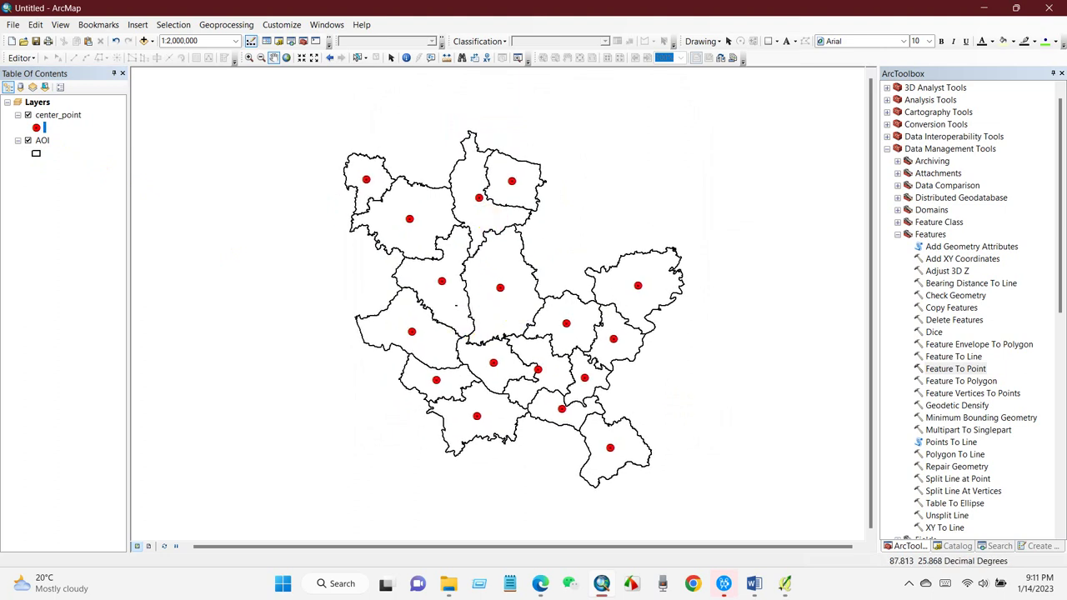
{"action": "left_click", "coordinate": [153, 42]}
Add the Topographic basemap beneath the map layers
{"action": "left_click", "coordinate": [170, 72]}
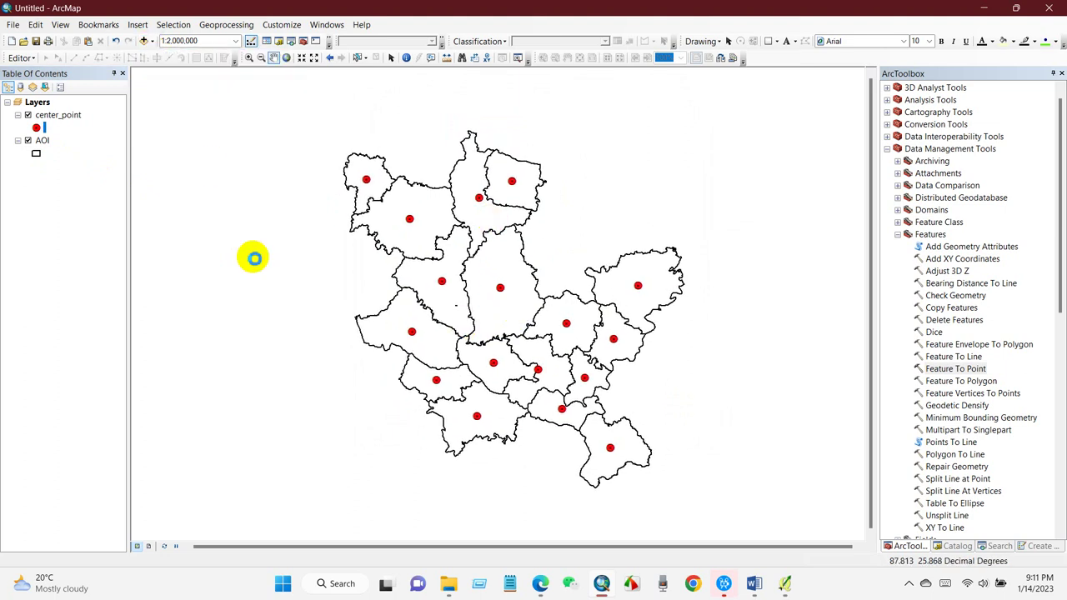
{"action": "left_click", "coordinate": [322, 325]}
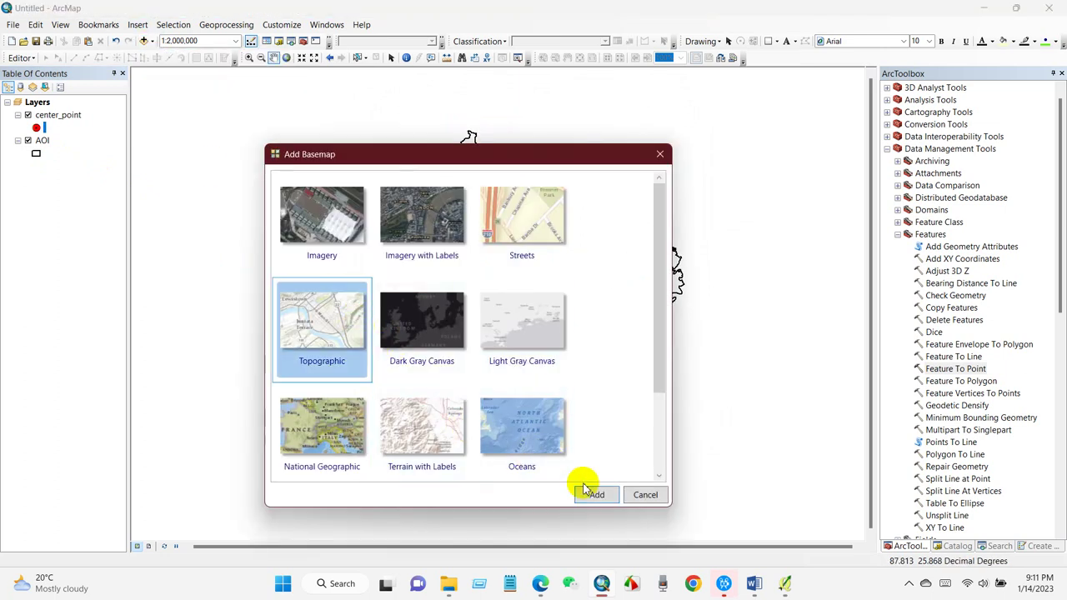
{"action": "left_click", "coordinate": [595, 495]}
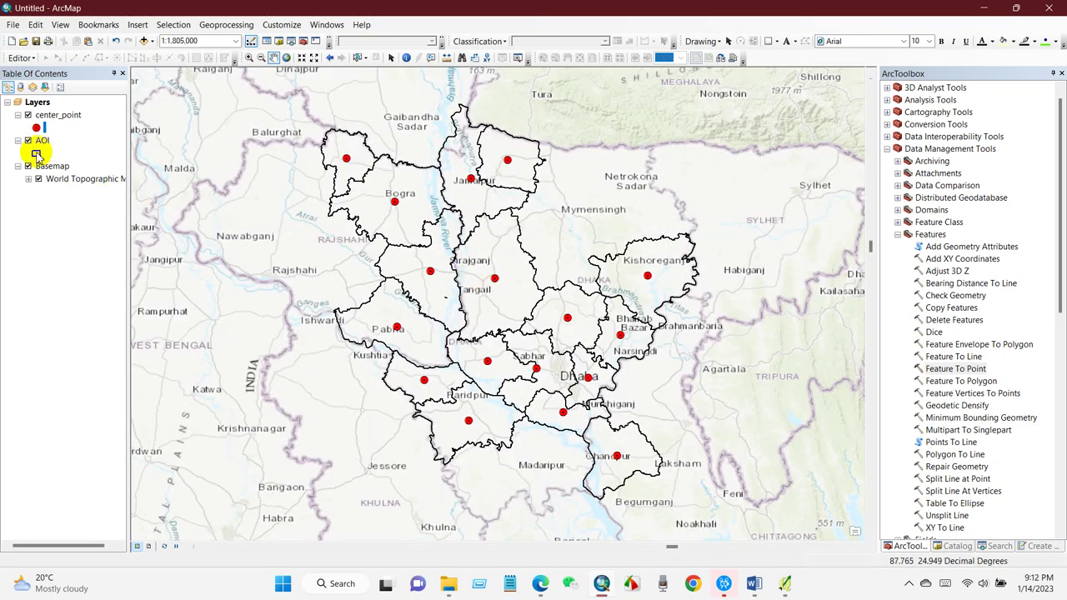
Give the AOI district outlines an orange colour and width 2
{"action": "left_click", "coordinate": [36, 155]}
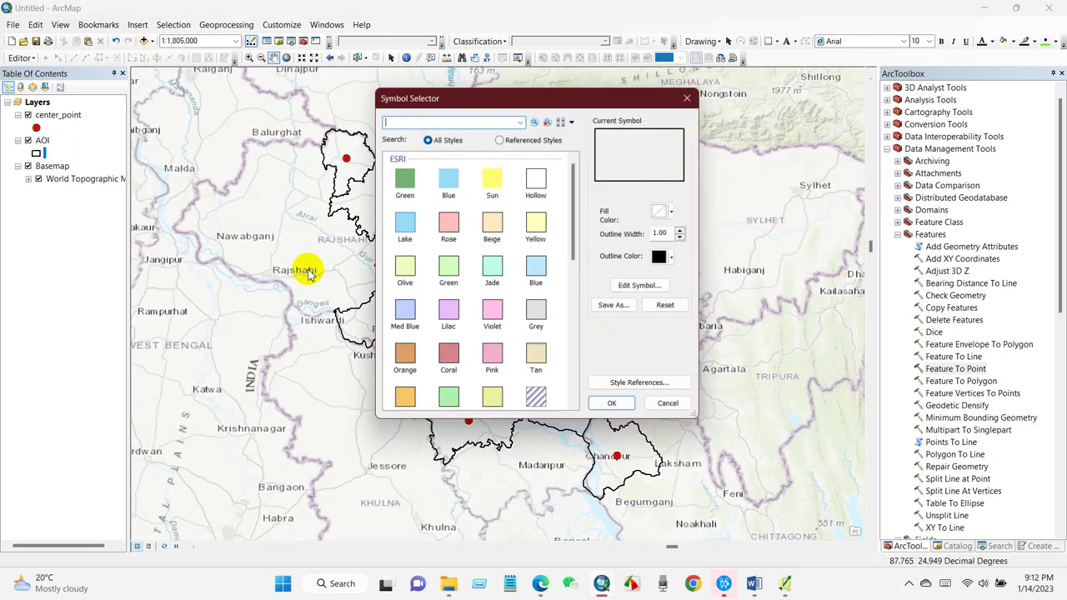
{"action": "left_click", "coordinate": [676, 257]}
{"action": "left_click", "coordinate": [677, 323]}
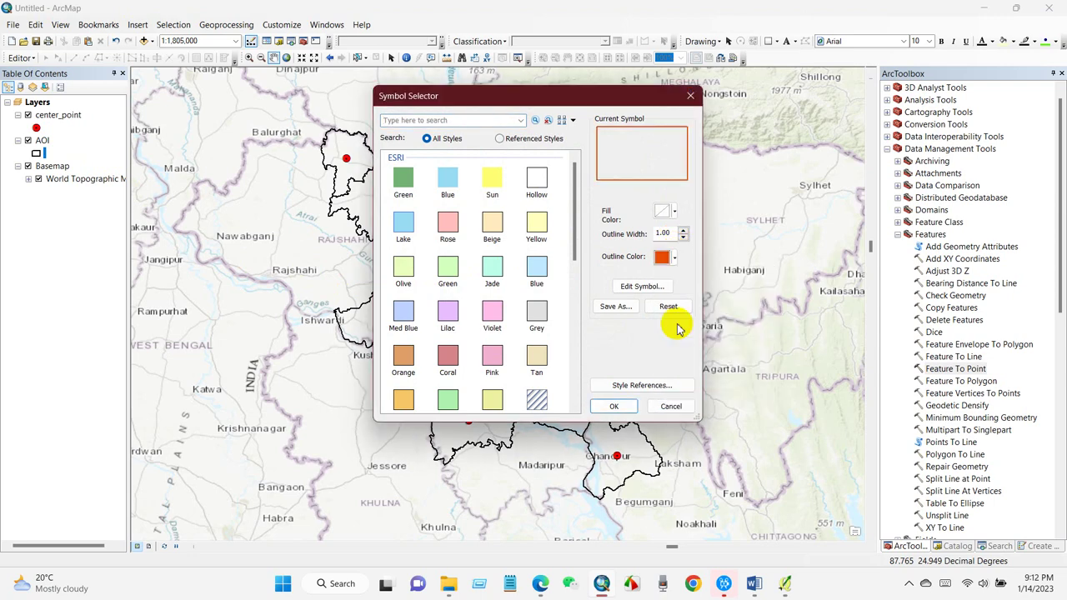
{"action": "left_click", "coordinate": [684, 234]}
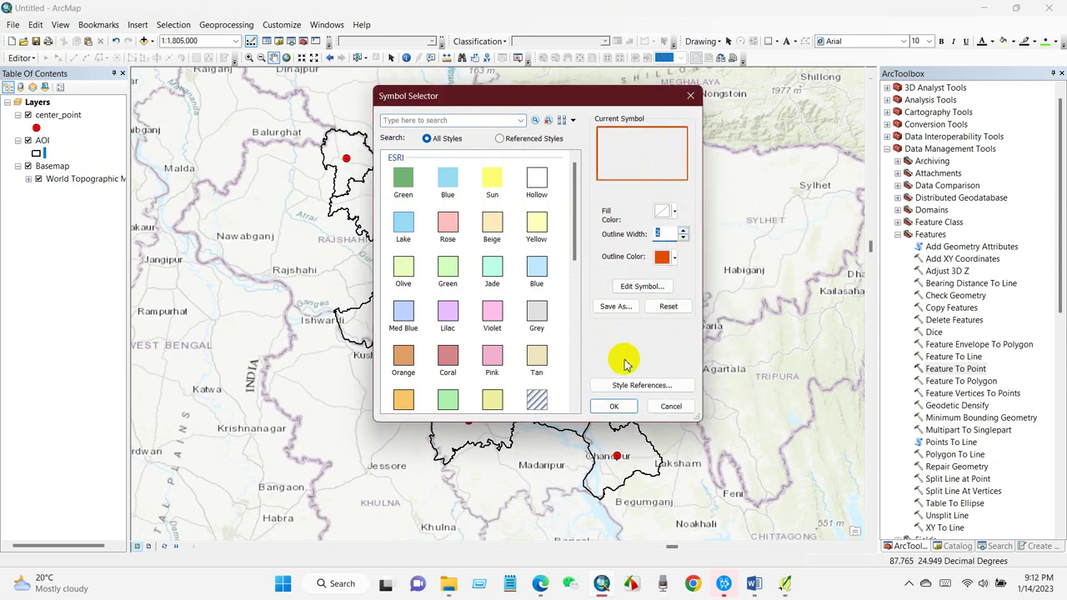
{"action": "left_click", "coordinate": [614, 405]}
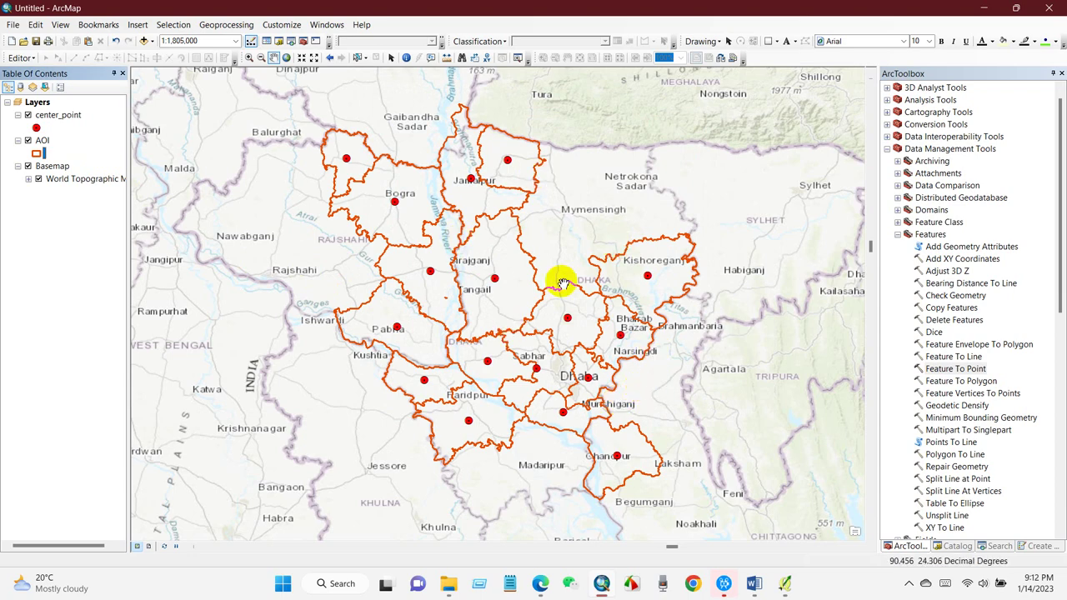
Hide the Topographic basemap and add the Imagery basemap in its place
{"action": "left_click", "coordinate": [28, 167]}
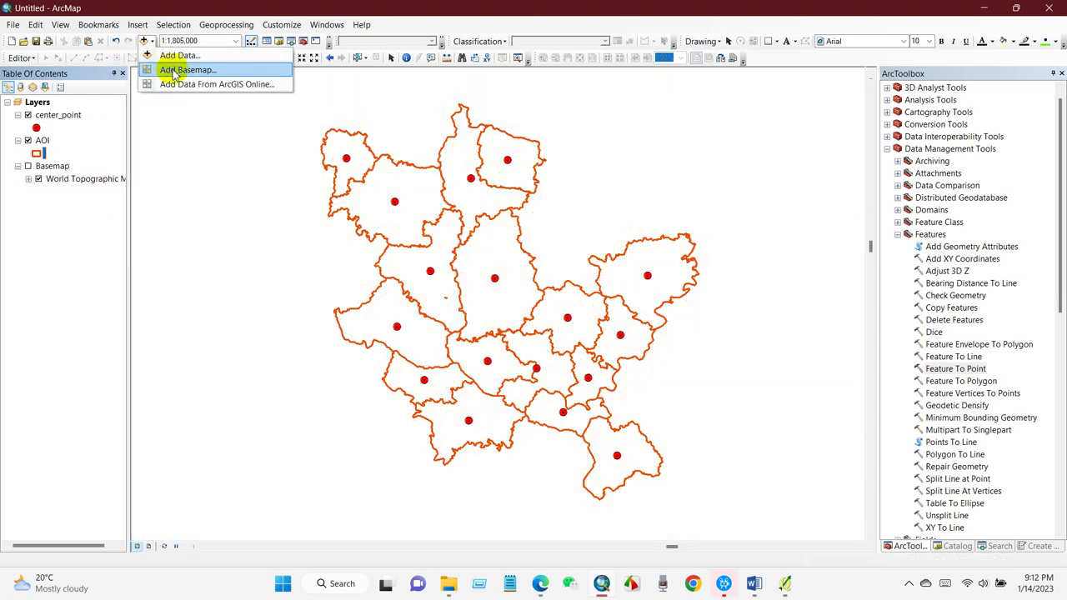
{"action": "left_click", "coordinate": [167, 69]}
{"action": "left_click", "coordinate": [354, 225]}
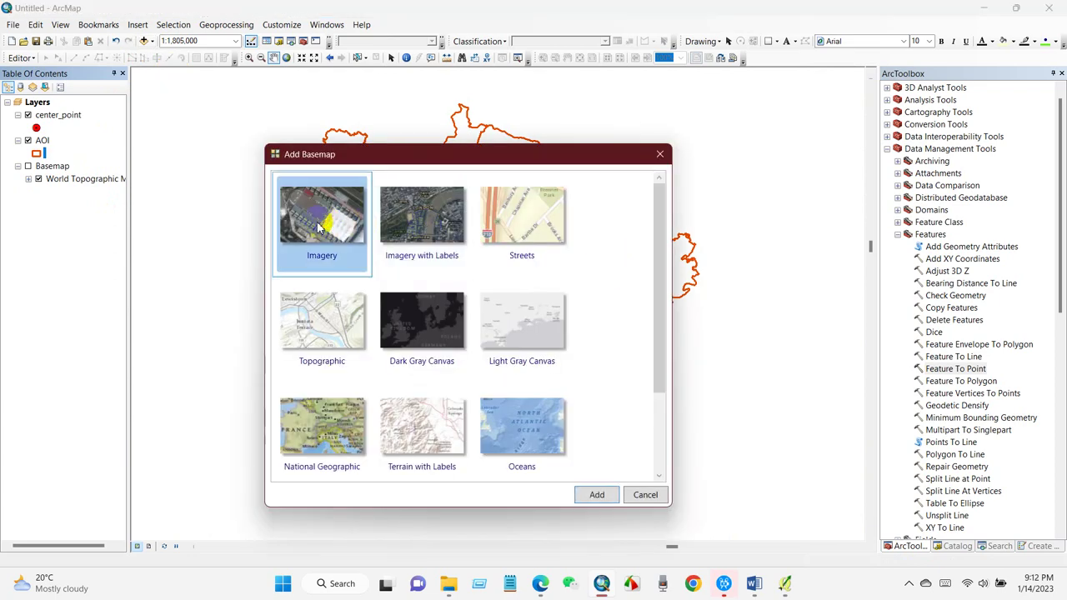
{"action": "left_click", "coordinate": [597, 493]}
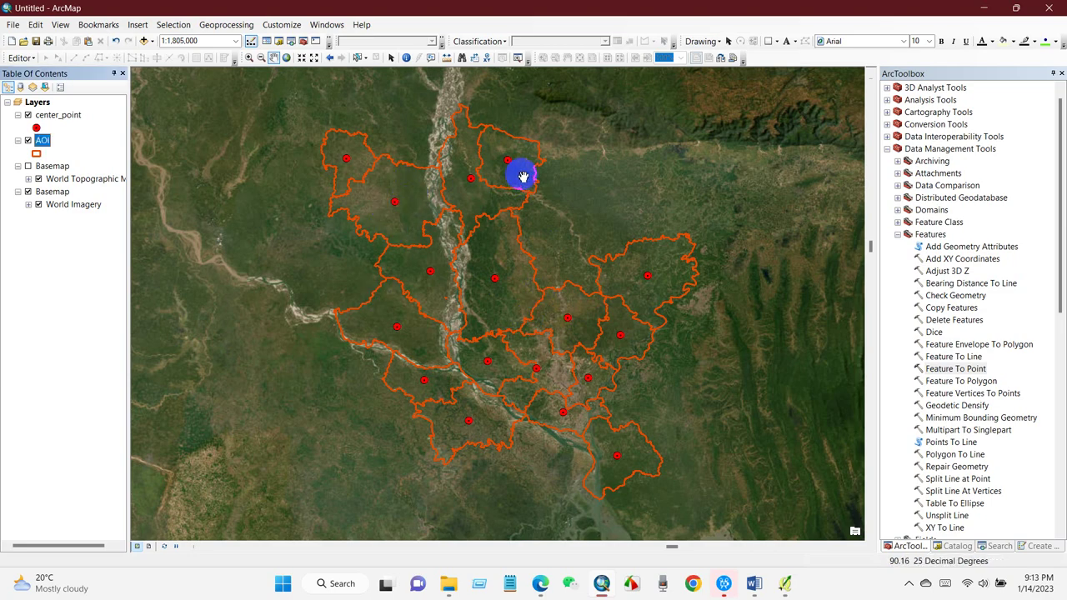
Run Buffer on center_point with a 10 Kilometers distance
{"action": "left_click", "coordinate": [223, 26]}
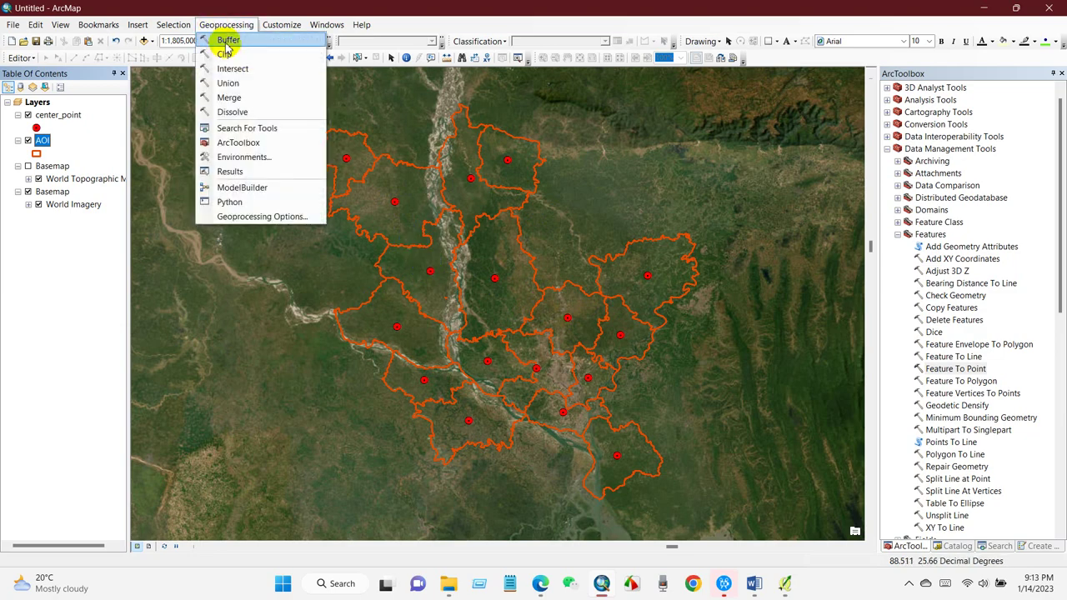
{"action": "left_click", "coordinate": [226, 41]}
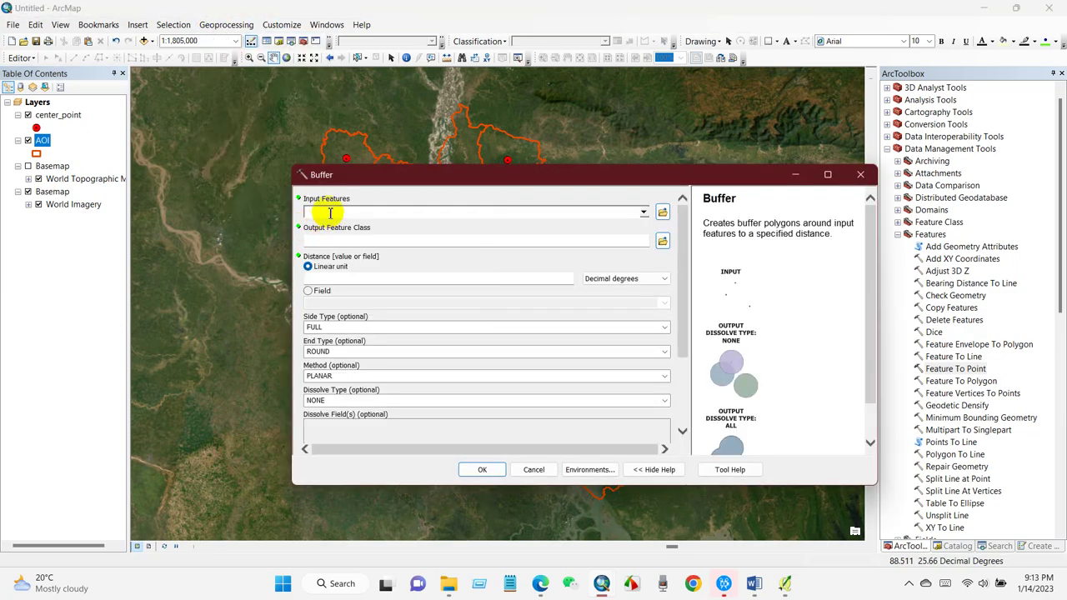
{"action": "left_click", "coordinate": [642, 214]}
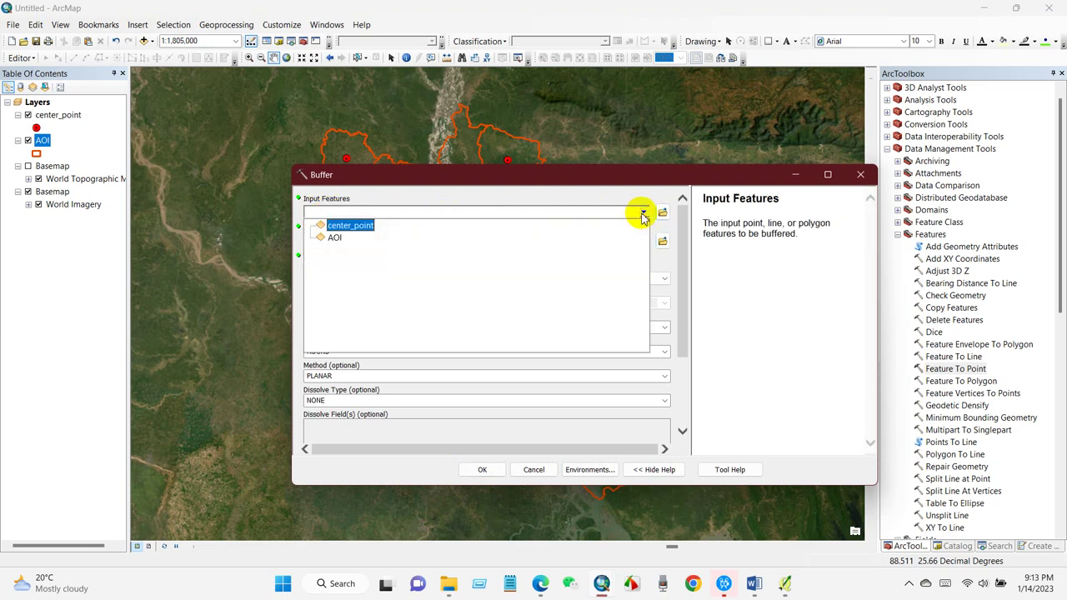
{"action": "left_click", "coordinate": [348, 227]}
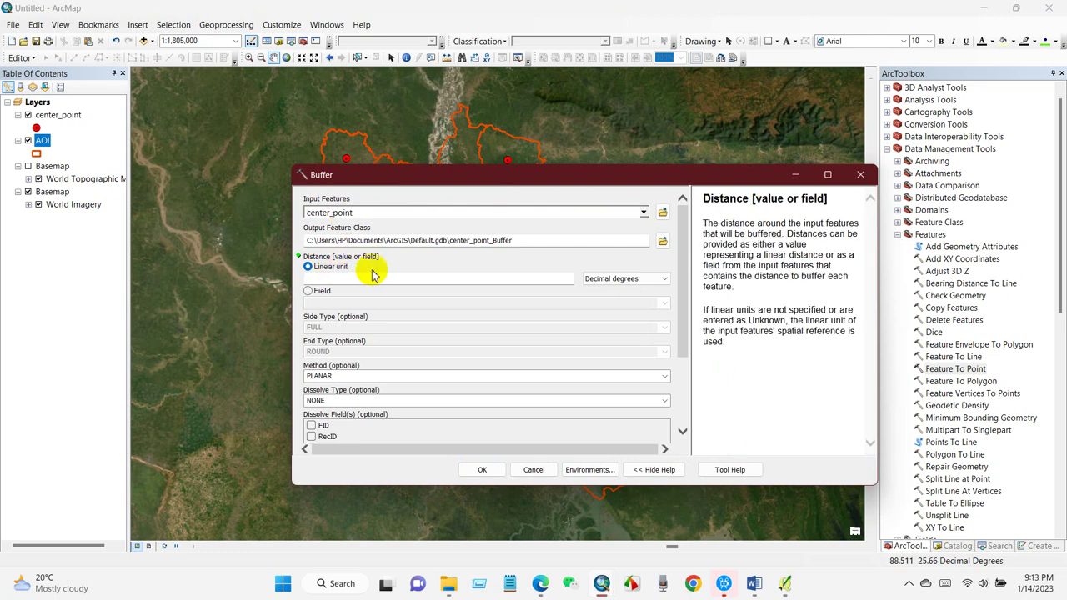
{"action": "left_click", "coordinate": [625, 280]}
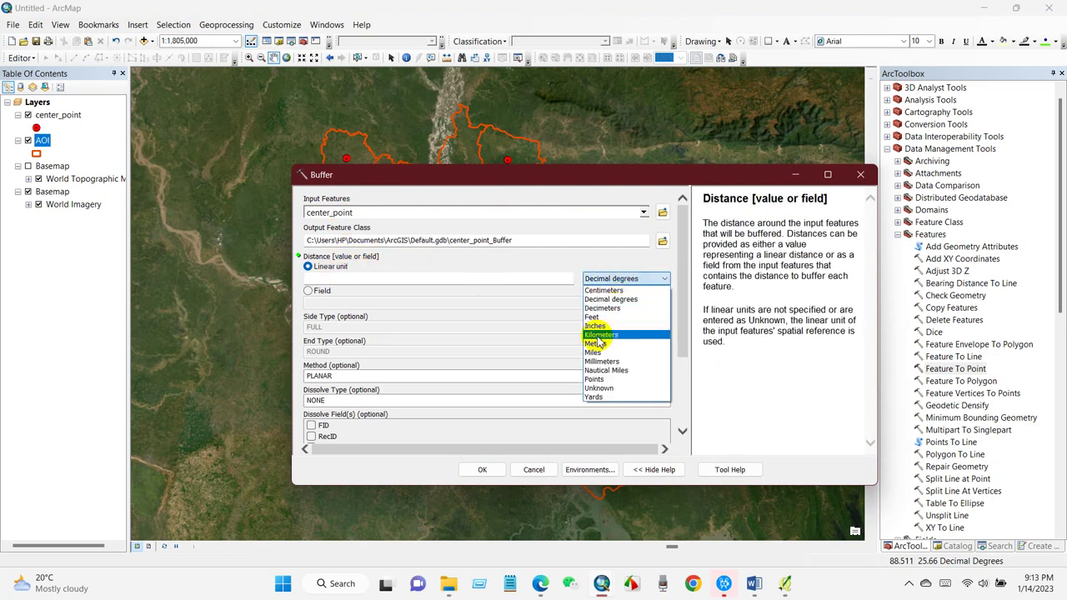
{"action": "left_click", "coordinate": [597, 336]}
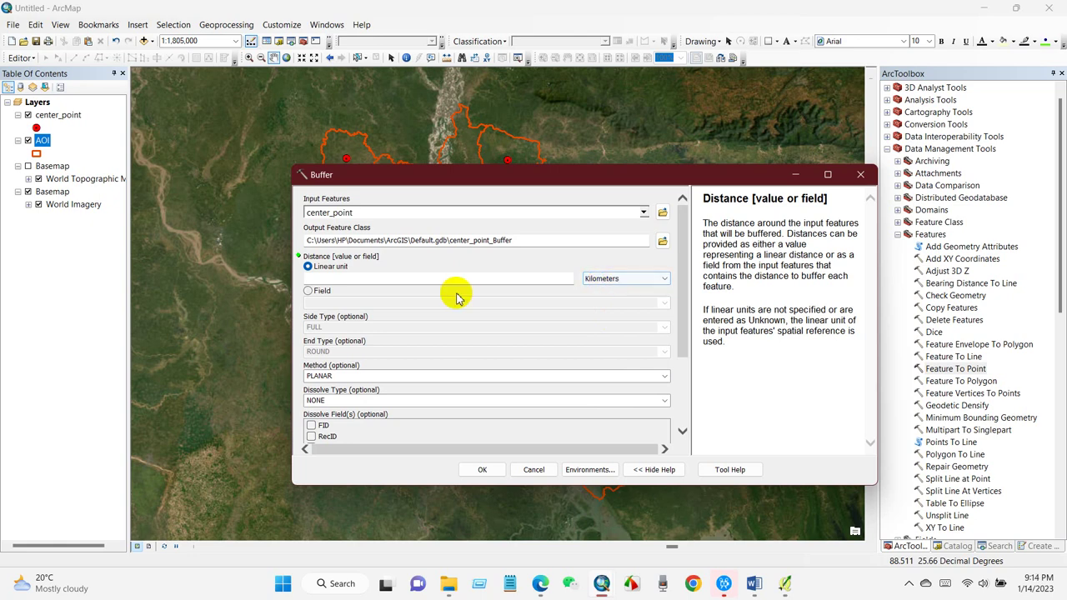
{"action": "mouse_move", "coordinate": [685, 324]}
{"action": "left_mouse_down"}
{"action": "mouse_move", "coordinate": [679, 388]}
{"action": "mouse_move", "coordinate": [682, 314]}
{"action": "left_mouse_up"}
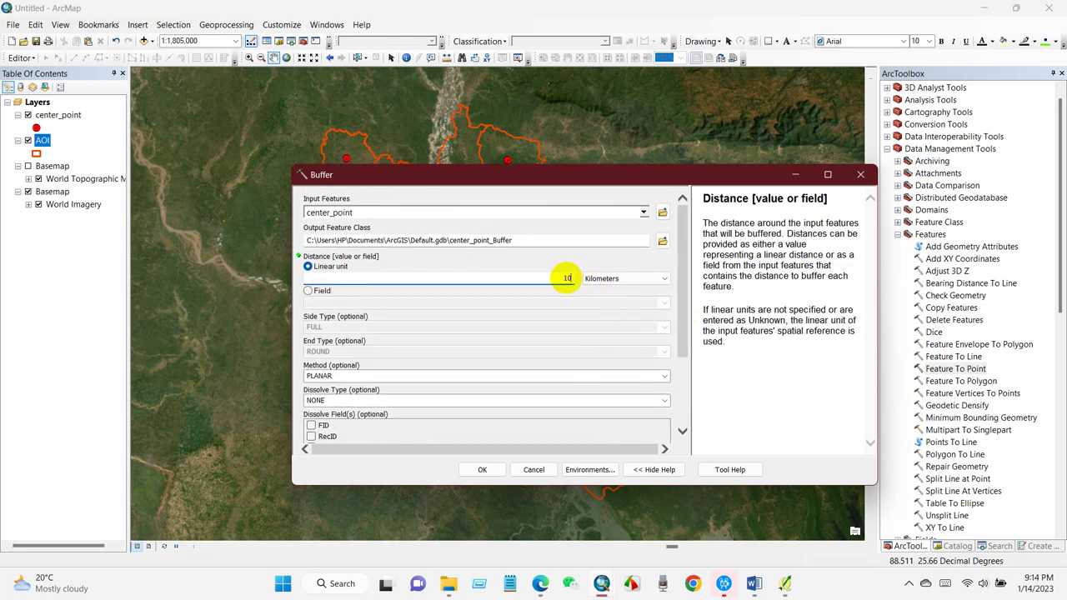
{"action": "left_click_drag", "start_coordinate": [684, 283], "coordinate": [684, 358]}
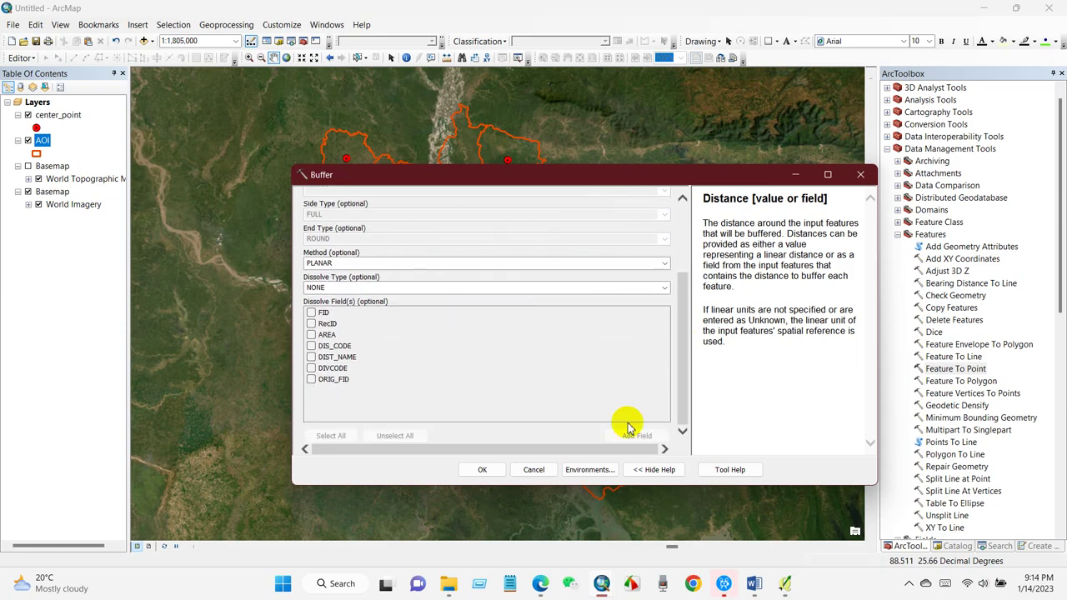
{"action": "left_click", "coordinate": [482, 469]}
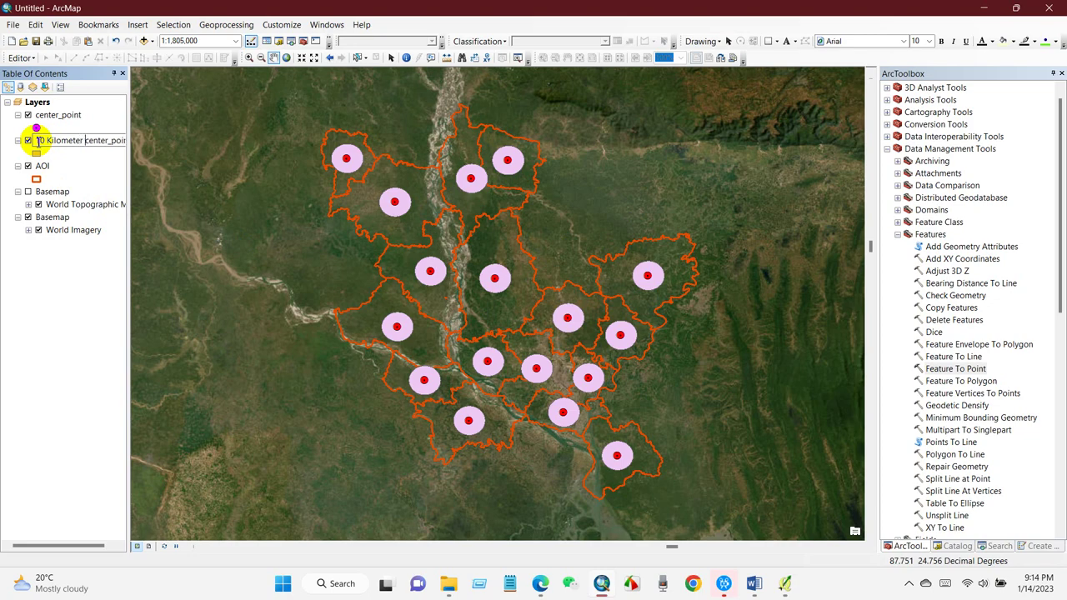
Finish naming the buffer layer '10 Kilometer center_point_Buffer' and widen the Table of Contents
{"action": "left_click", "coordinate": [55, 271]}
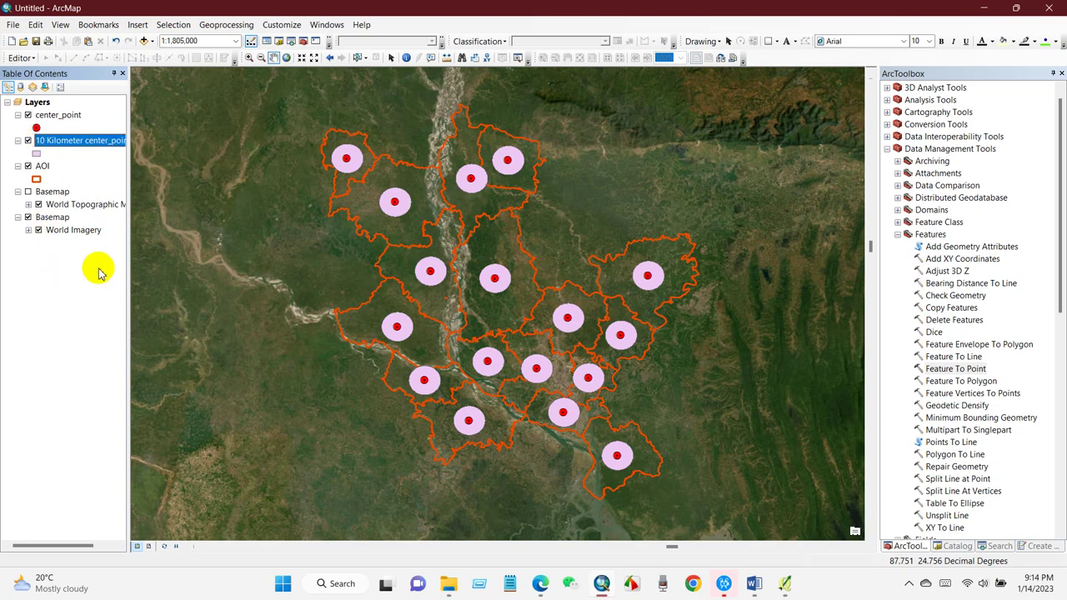
{"action": "left_click_drag", "start_coordinate": [131, 270], "coordinate": [178, 276]}
{"action": "left_click", "coordinate": [135, 288]}
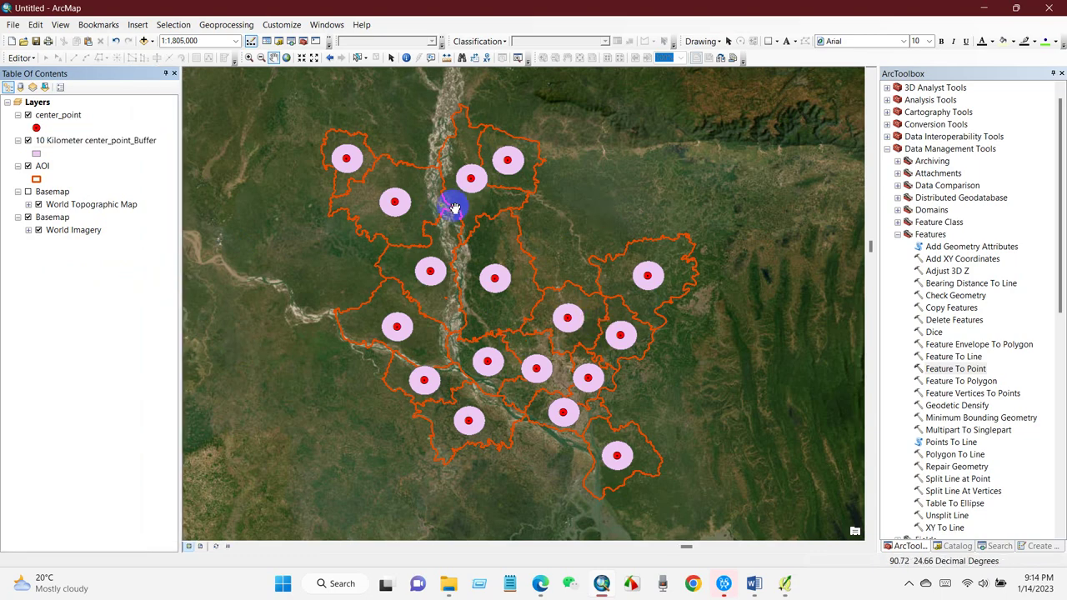
Turn on name labels for the AOI districts with Label Features
{"action": "right_click", "coordinate": [42, 165]}
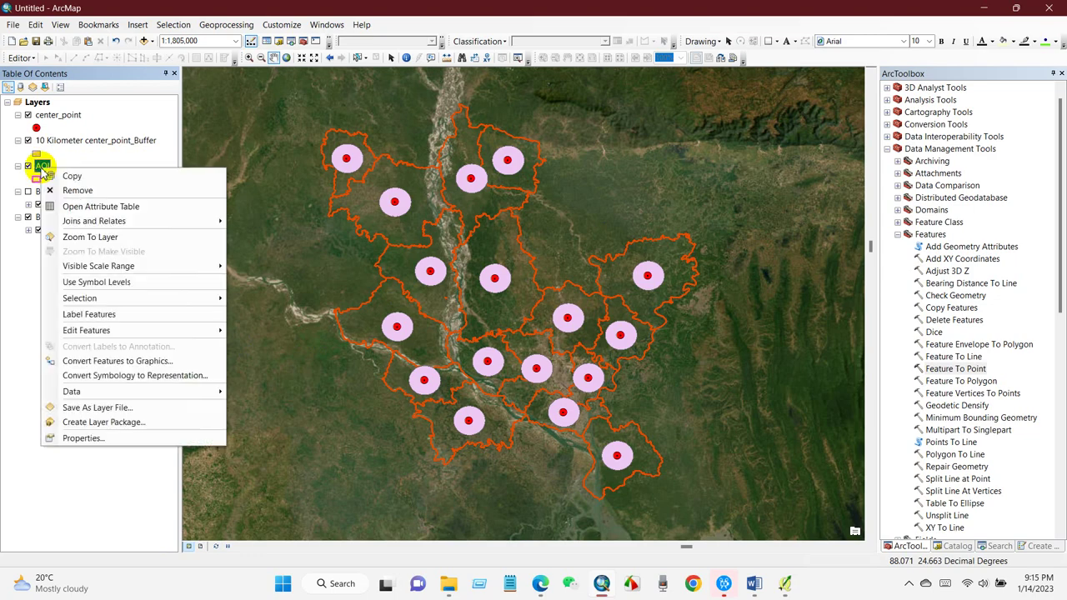
{"action": "left_click", "coordinate": [78, 314]}
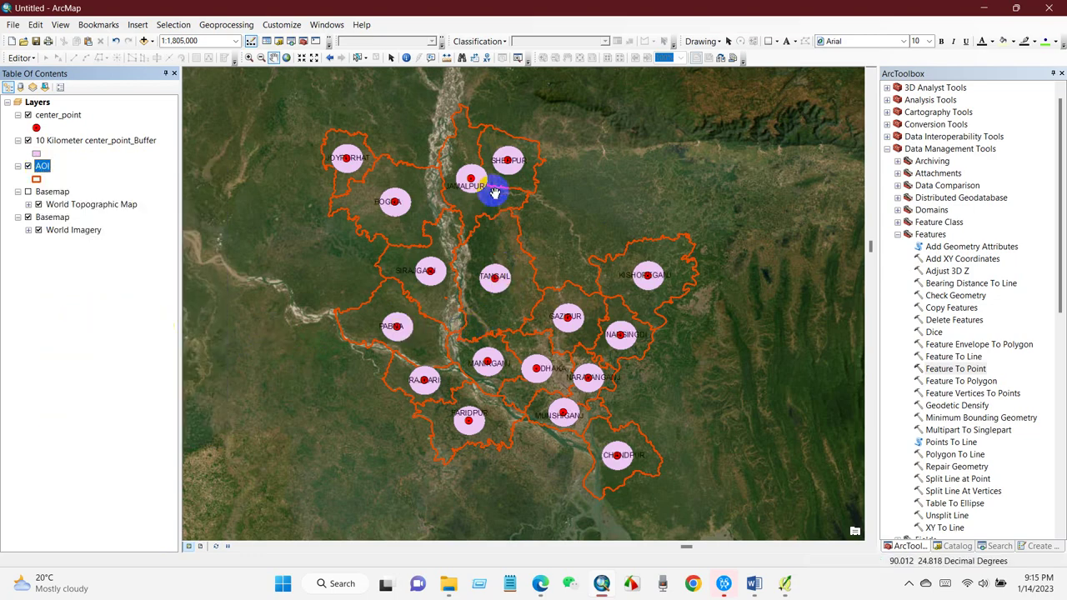
{"action": "left_click", "coordinate": [51, 218]}
{"action": "left_click", "coordinate": [42, 166]}
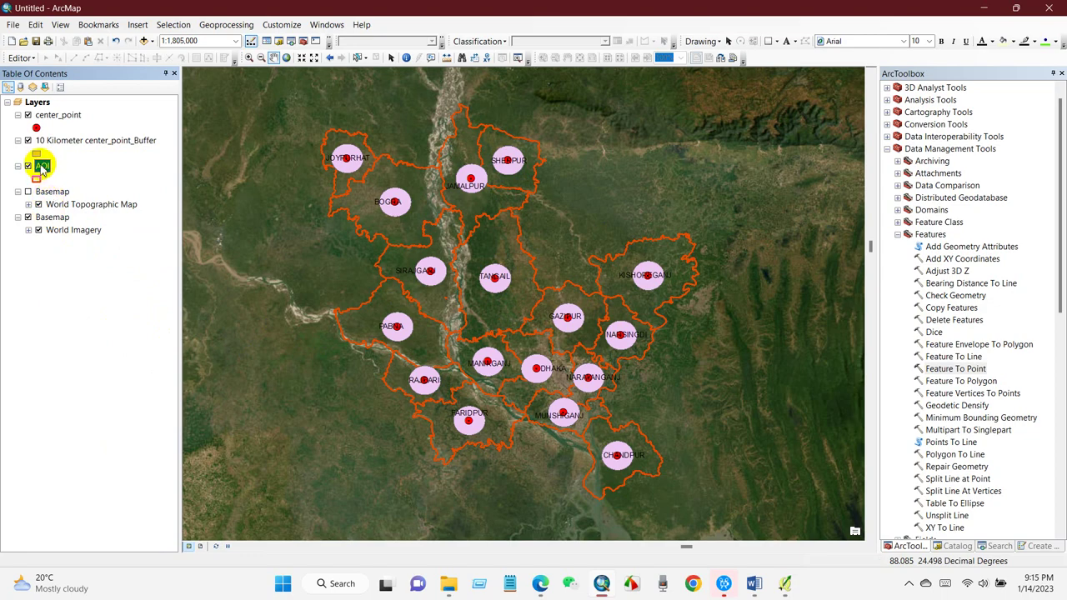
{"action": "right_click", "coordinate": [41, 166]}
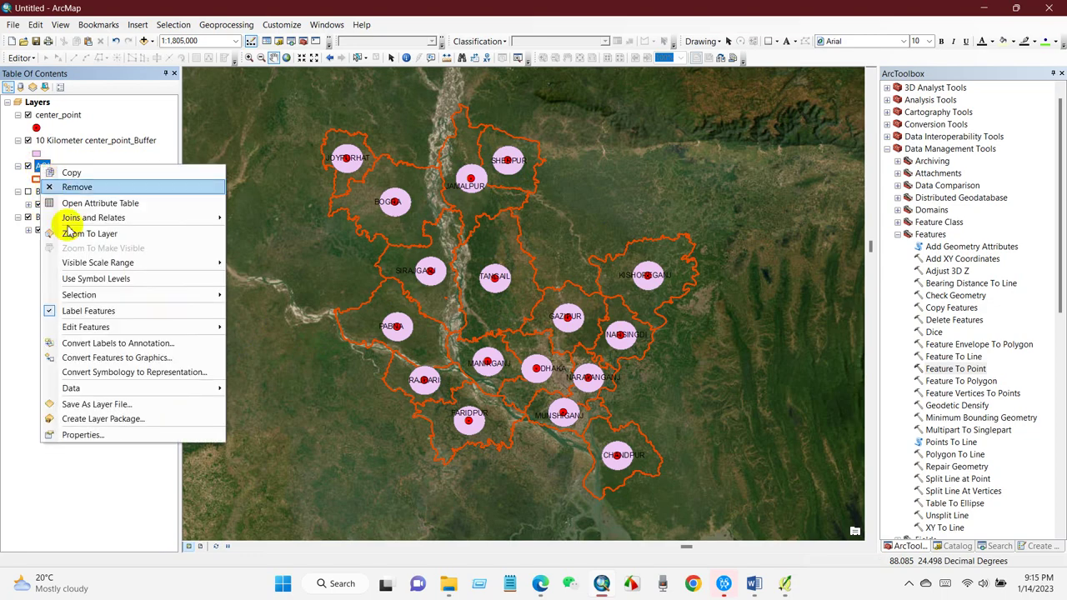
In AOI's Layer Properties Labels settings, make the DIST_NAME label text white and choose size 10
{"action": "left_click", "coordinate": [84, 434]}
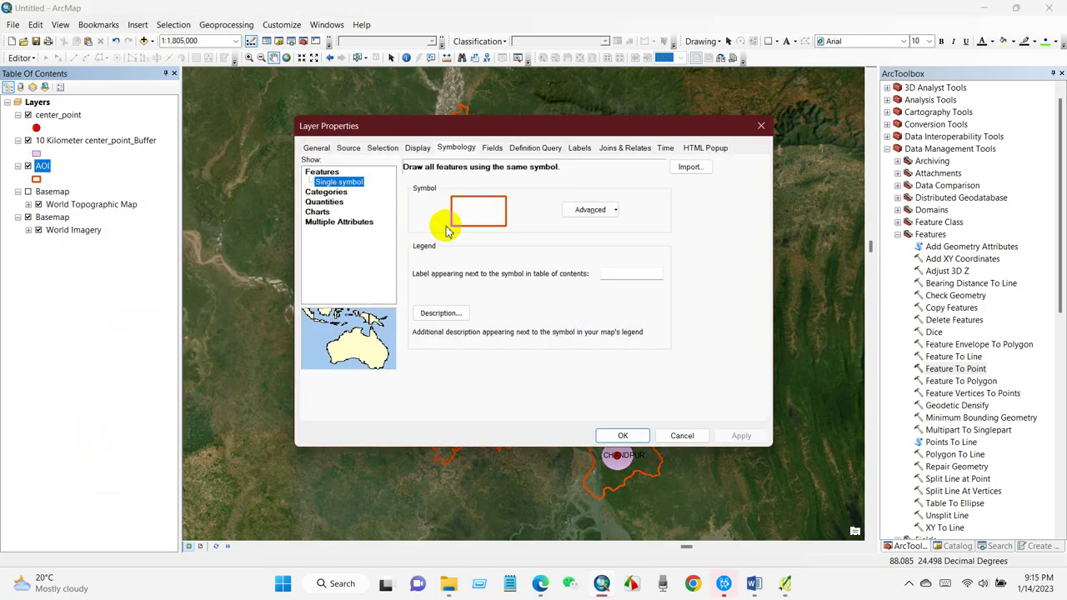
{"action": "left_click", "coordinate": [580, 148]}
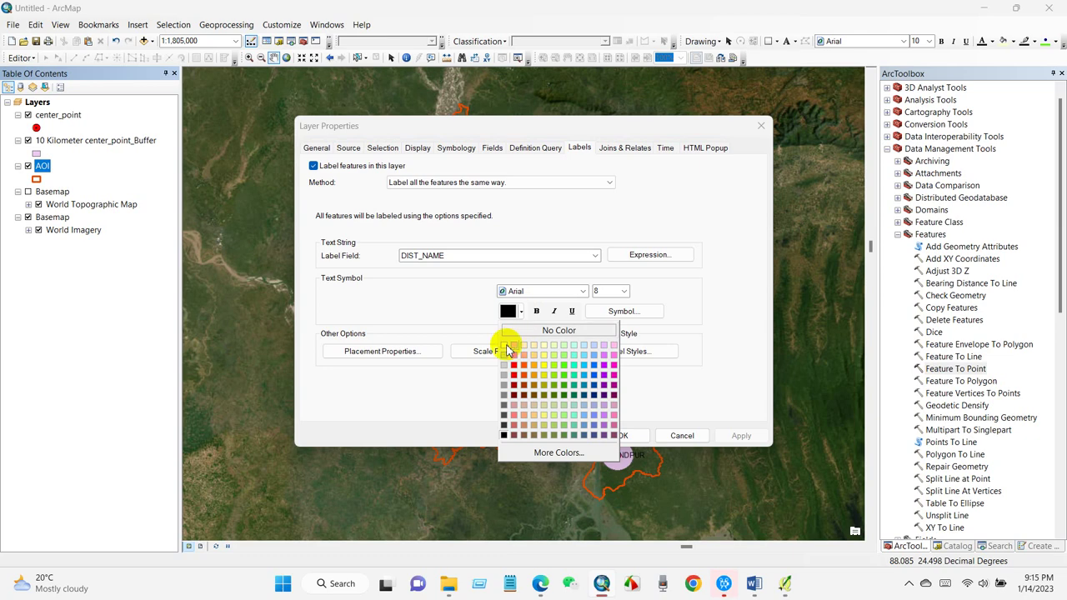
{"action": "left_click", "coordinate": [585, 330]}
{"action": "left_click", "coordinate": [625, 295]}
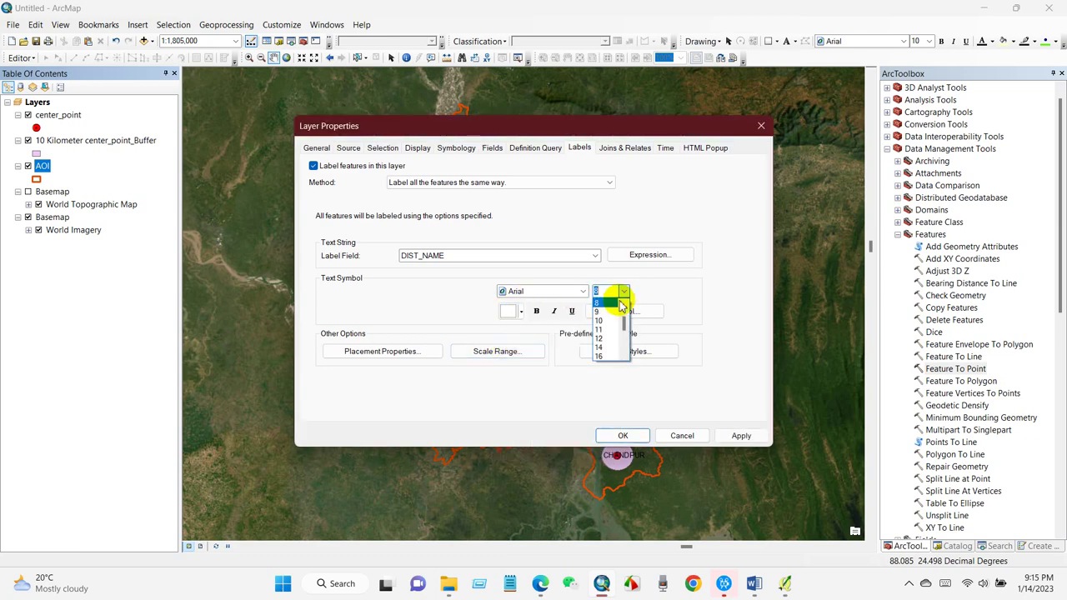